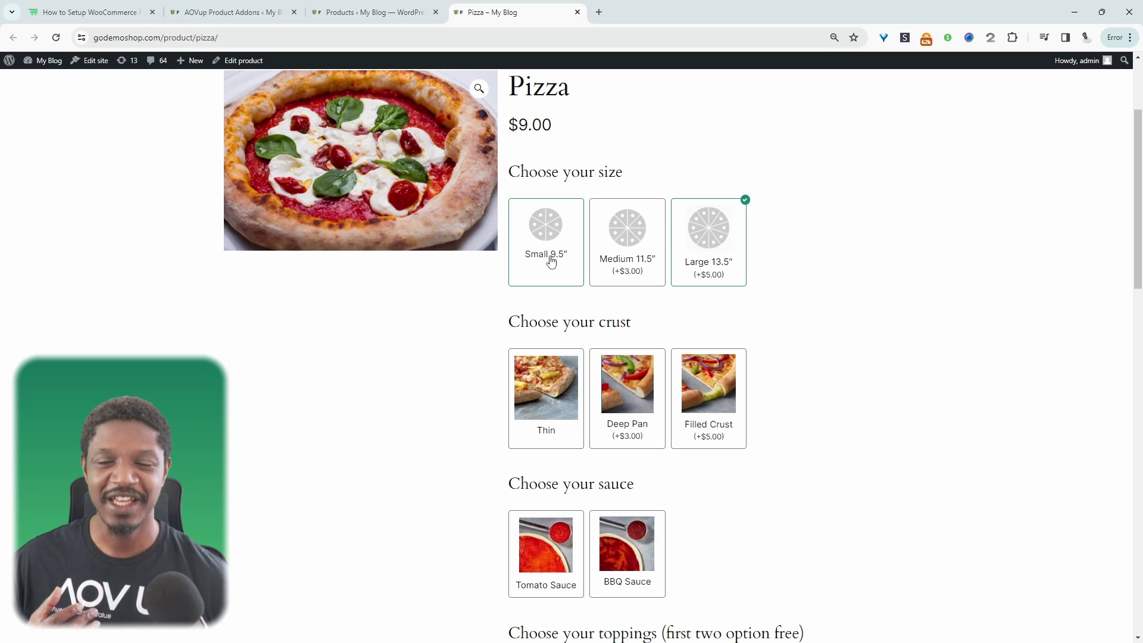
# Step: Confirm Small 9.5" hides the crusts, then choose a Medium 11.5" pizza with Thin crust
pyautogui.click(551, 260)
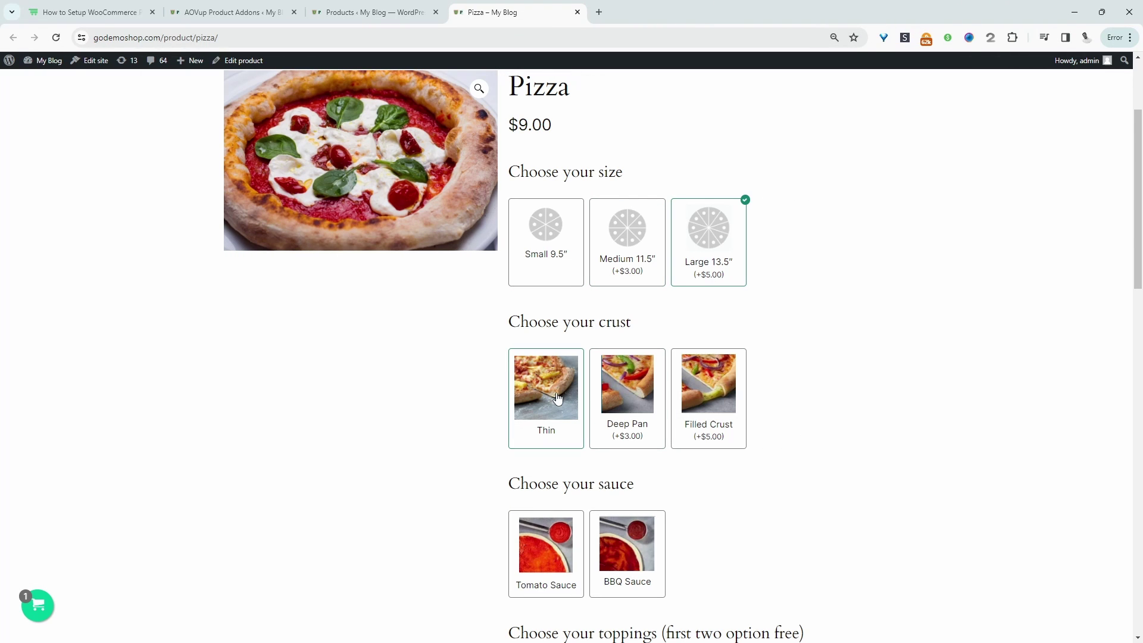
pyautogui.click(646, 278)
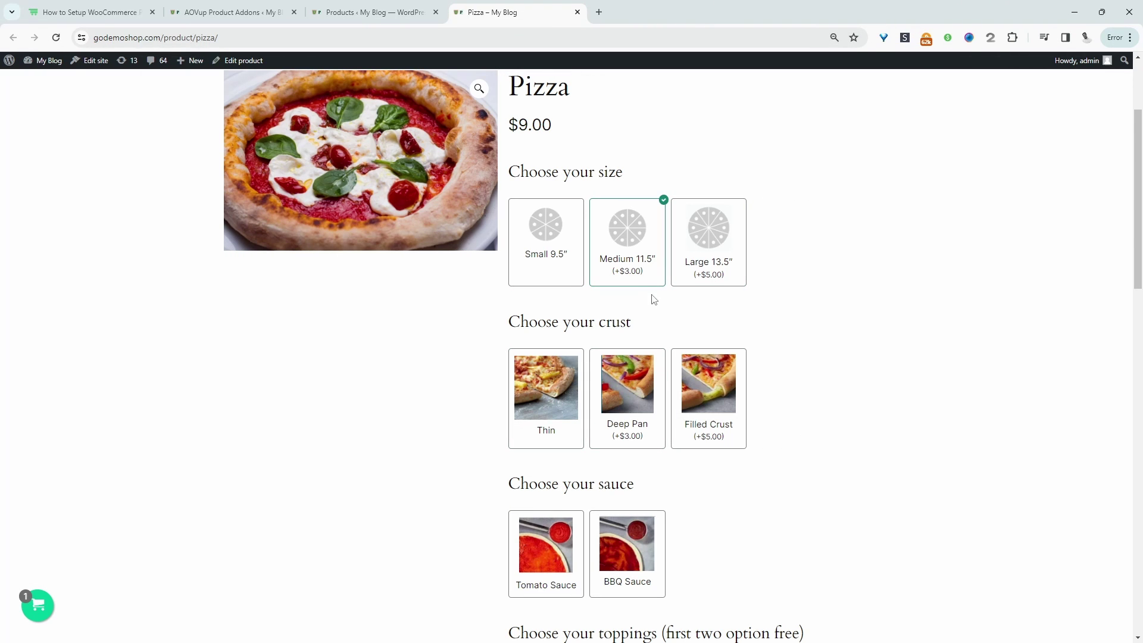
pyautogui.click(558, 267)
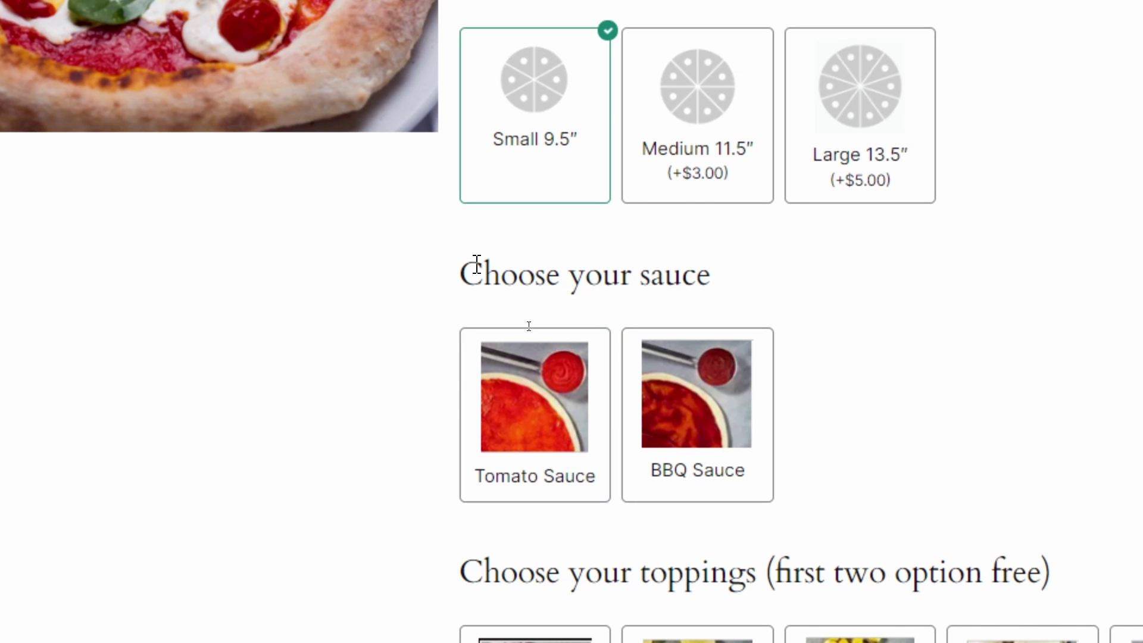
pyautogui.click(703, 187)
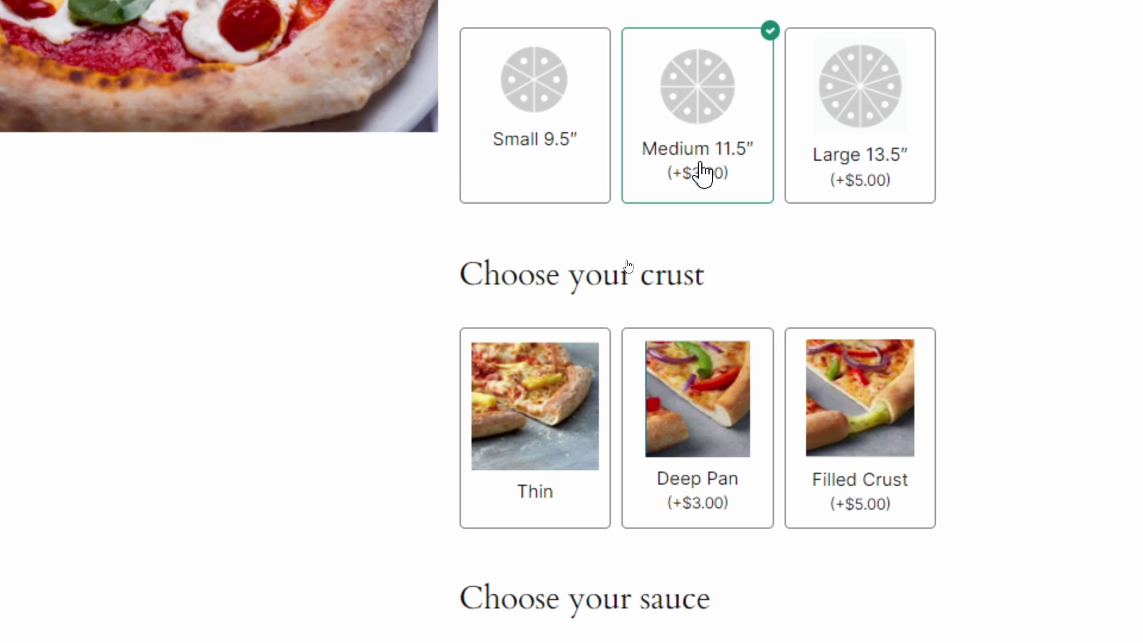
pyautogui.click(556, 445)
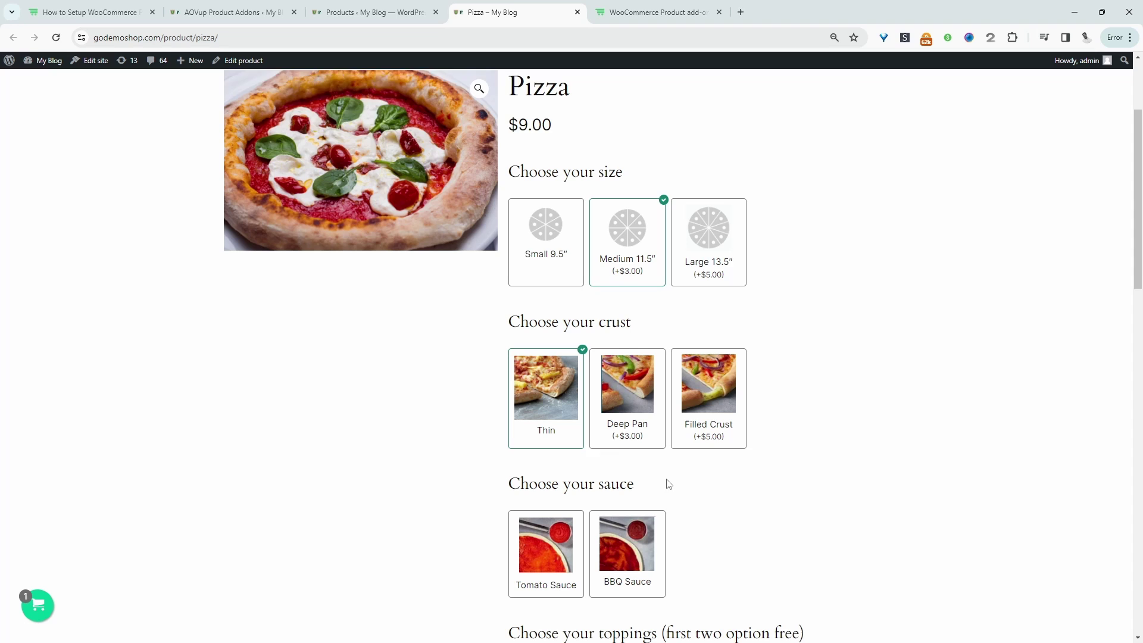
pyautogui.scroll(-1, 669, 483)
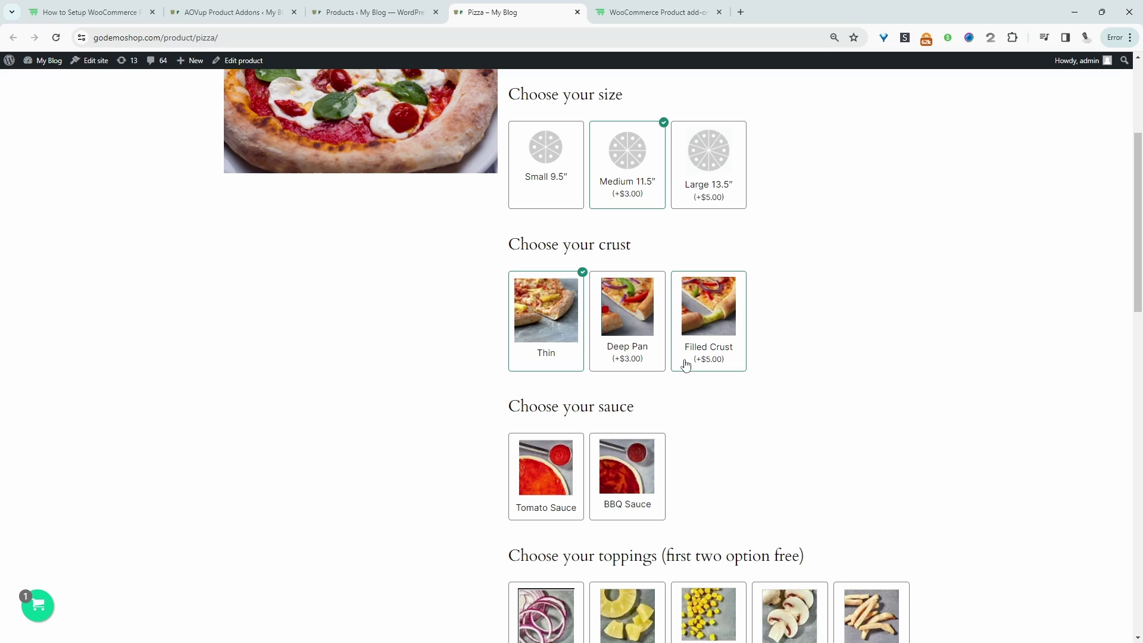
pyautogui.click(645, 16)
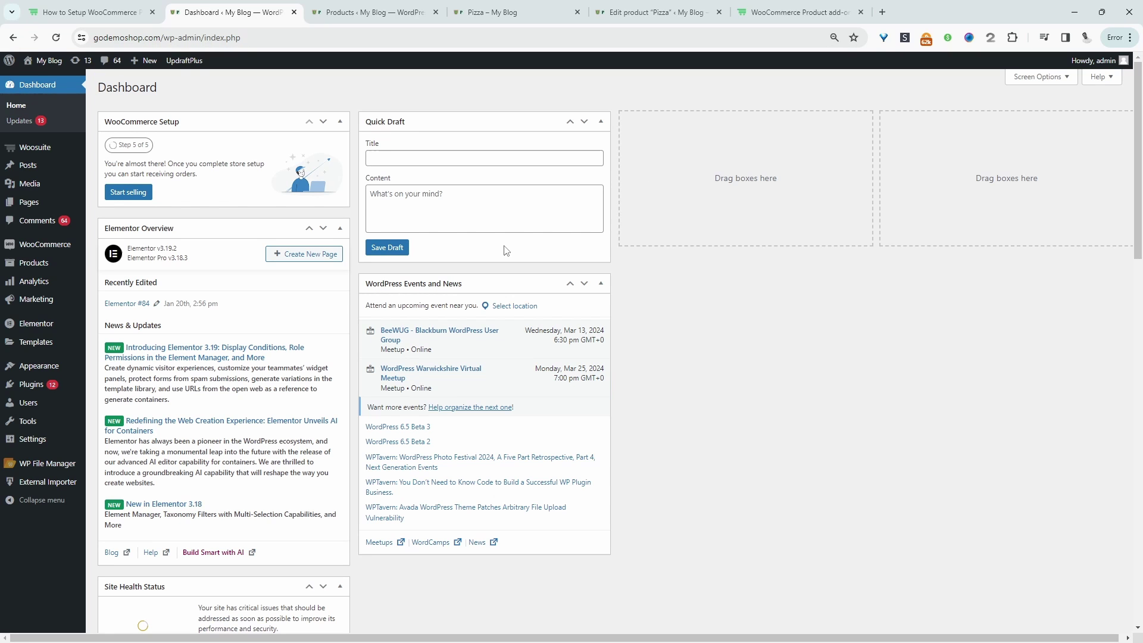
# Step: Create a new blank Simple product with its Regular price set to 0
pyautogui.moveTo(50, 265)
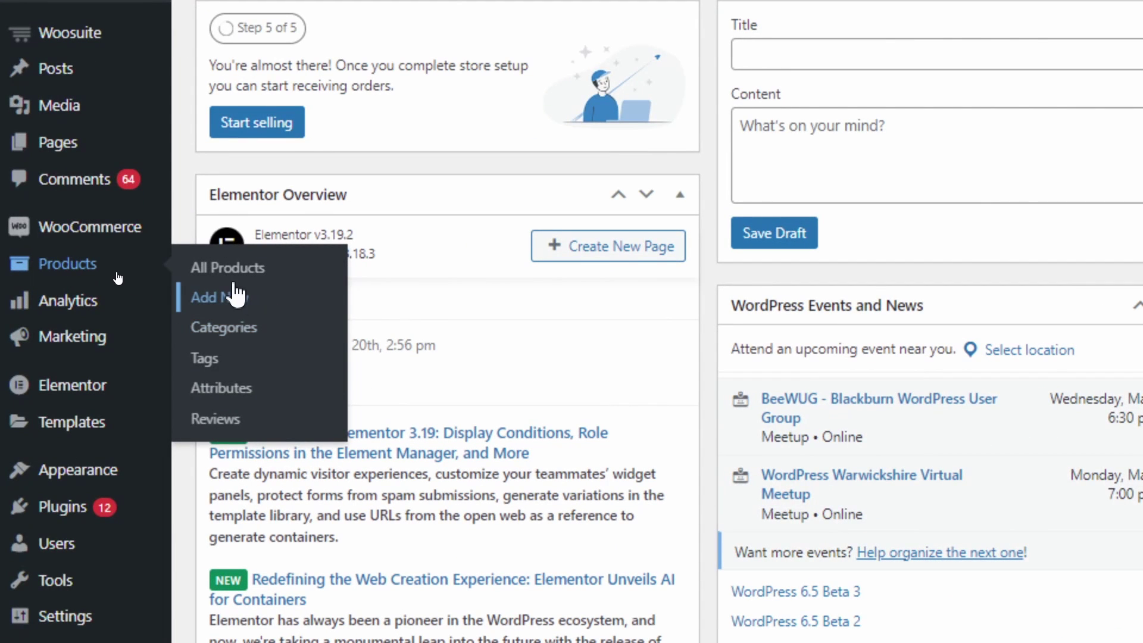
pyautogui.click(236, 295)
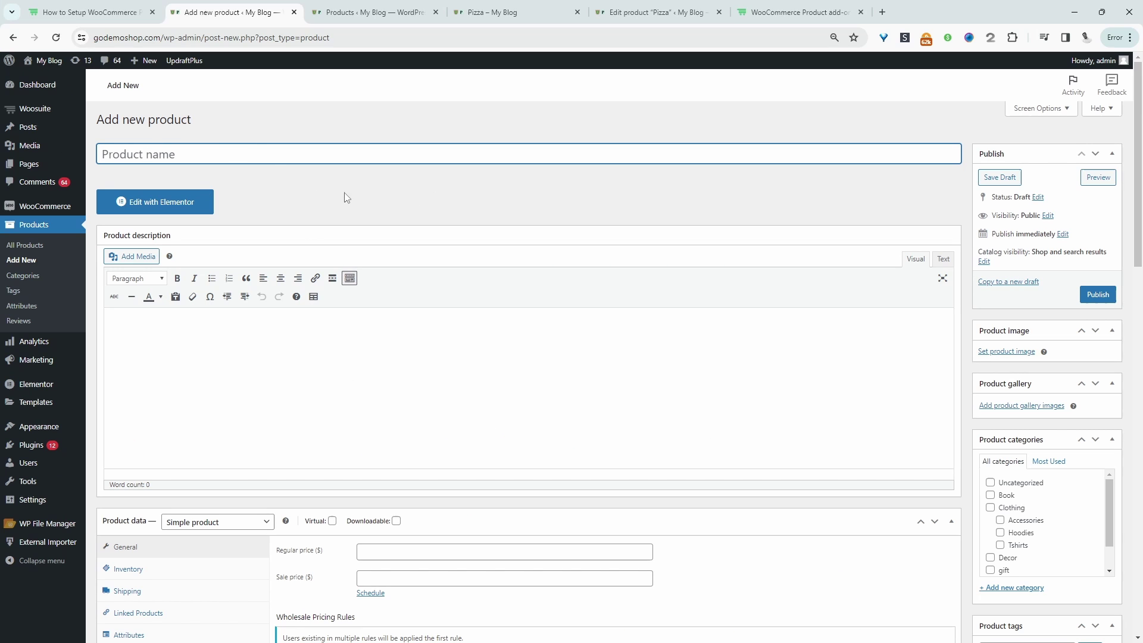
pyautogui.click(830, 424)
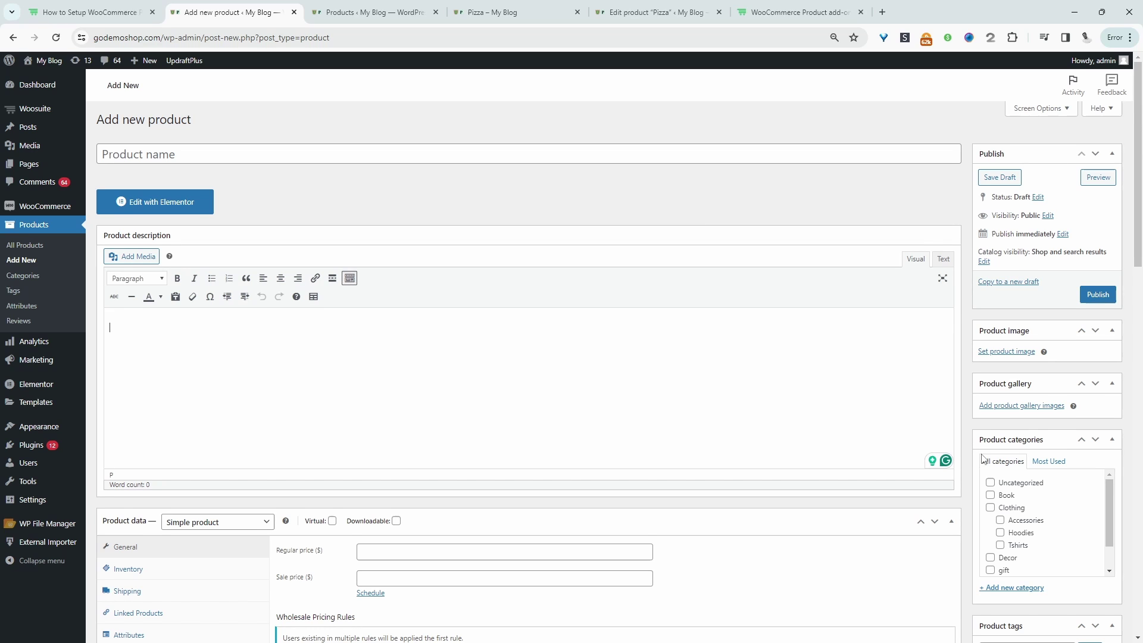
pyautogui.scroll(-1, 595, 417)
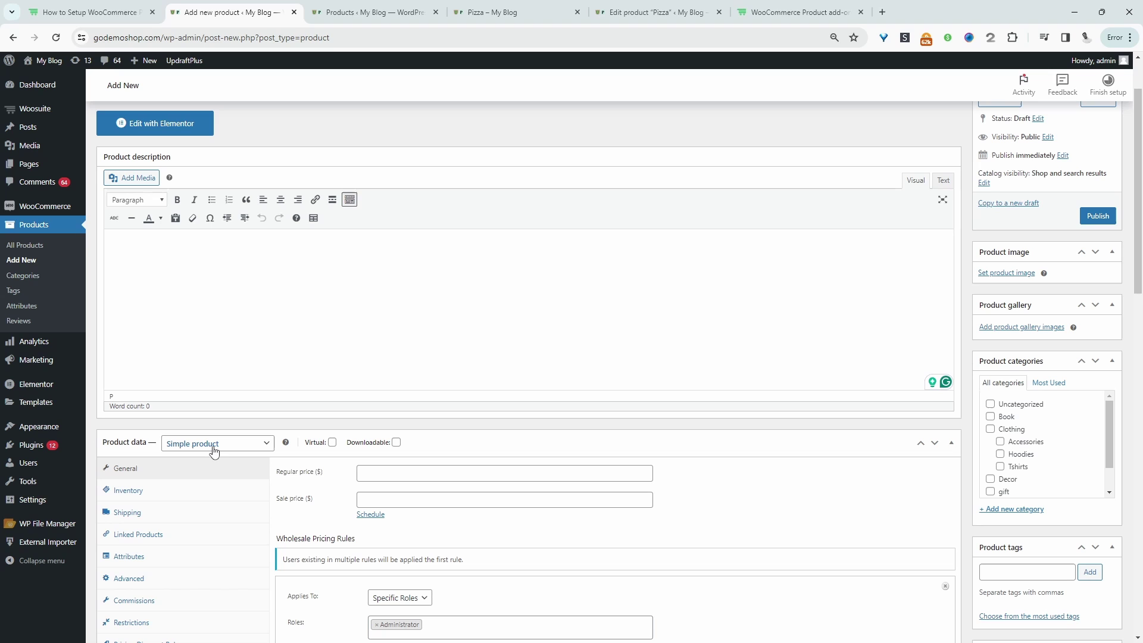
pyautogui.click(386, 475)
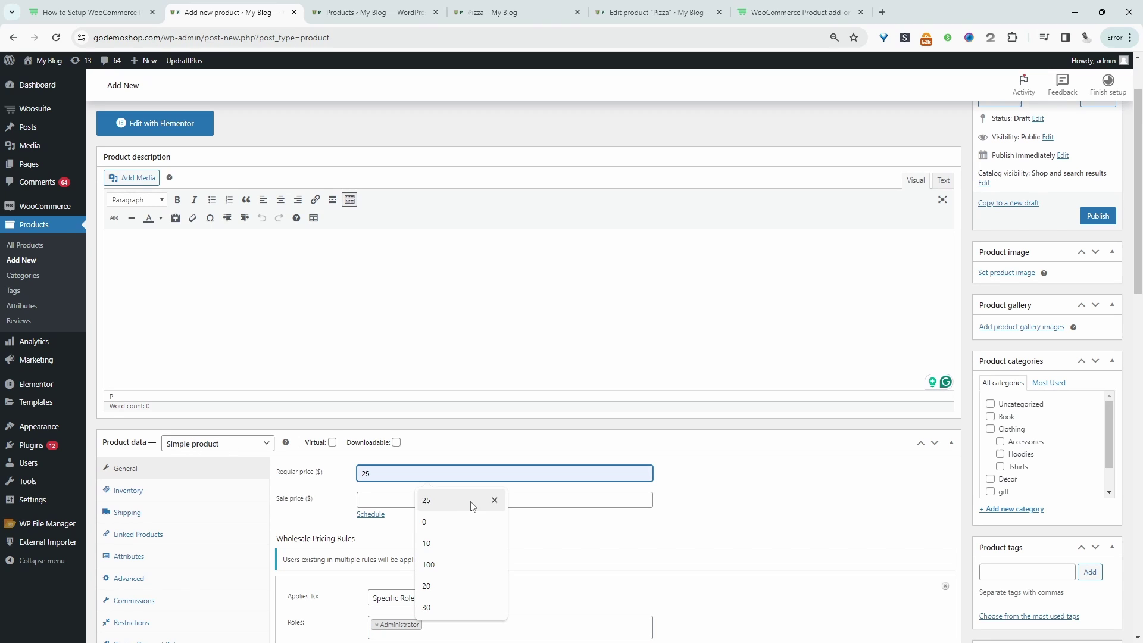
pyautogui.click(443, 522)
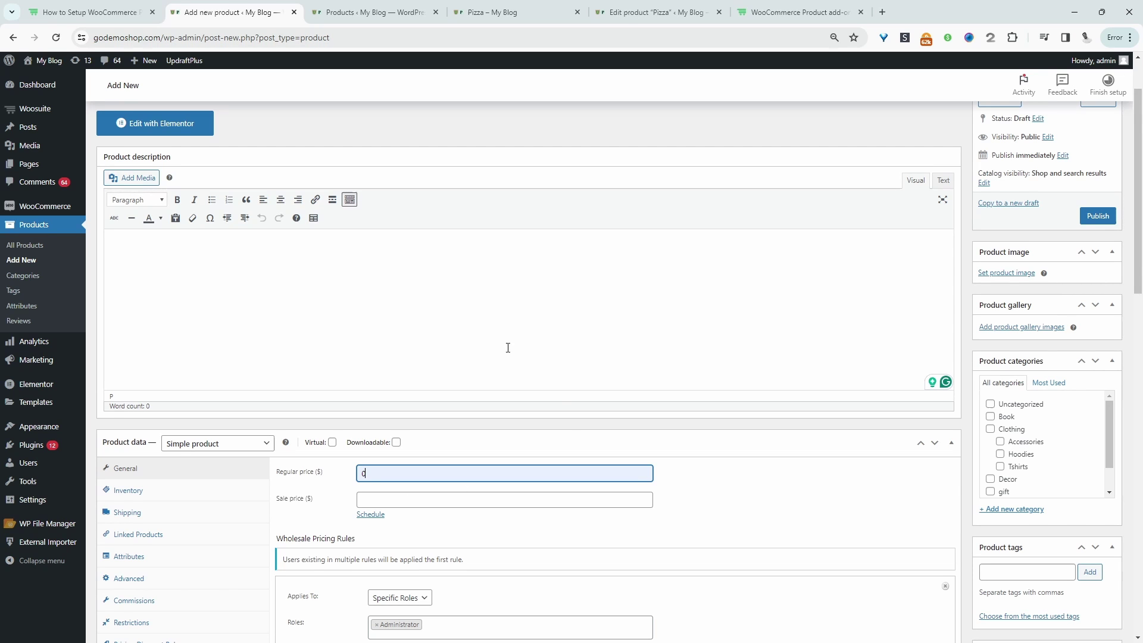
pyautogui.scroll(1, 500, 417)
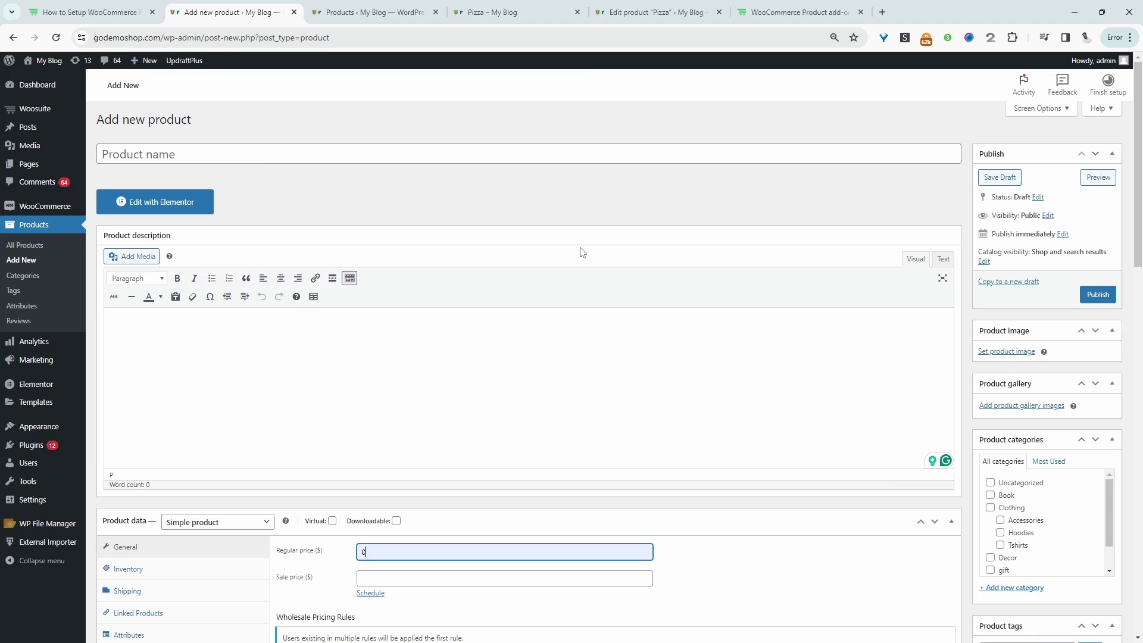
# Step: Review the Pizza product's edit page, keeping the name Pizza and Regular price 9
pyautogui.hotkey('ctrl', '5')
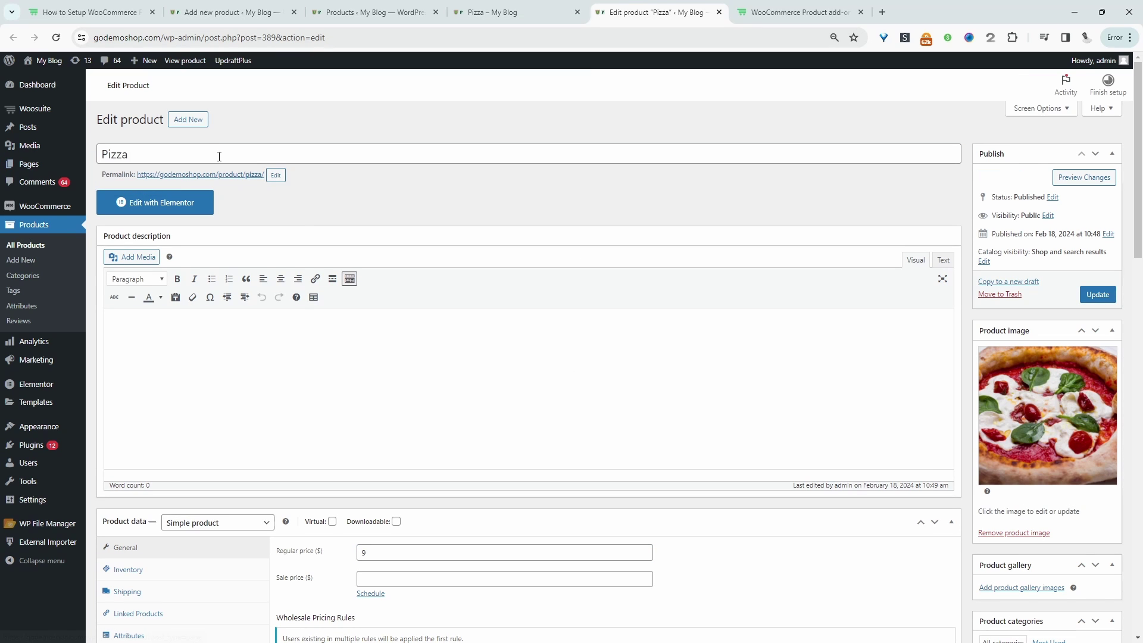
pyautogui.moveTo(130, 155); pyautogui.dragTo(95, 162)
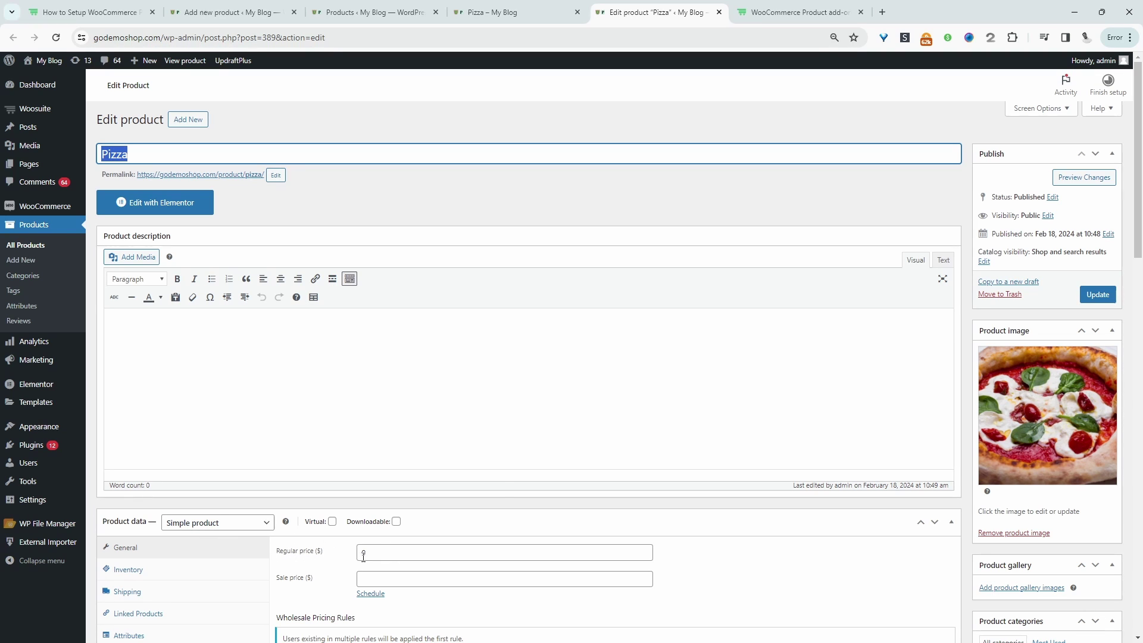
pyautogui.doubleClick(361, 553)
pyautogui.click(722, 571)
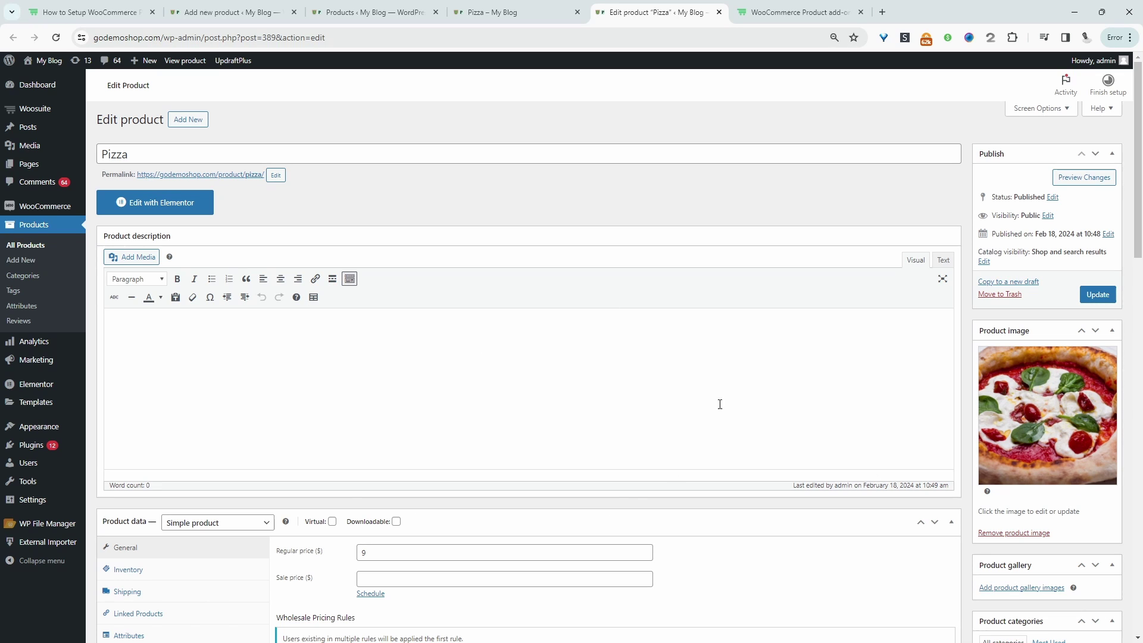
pyautogui.doubleClick(372, 559)
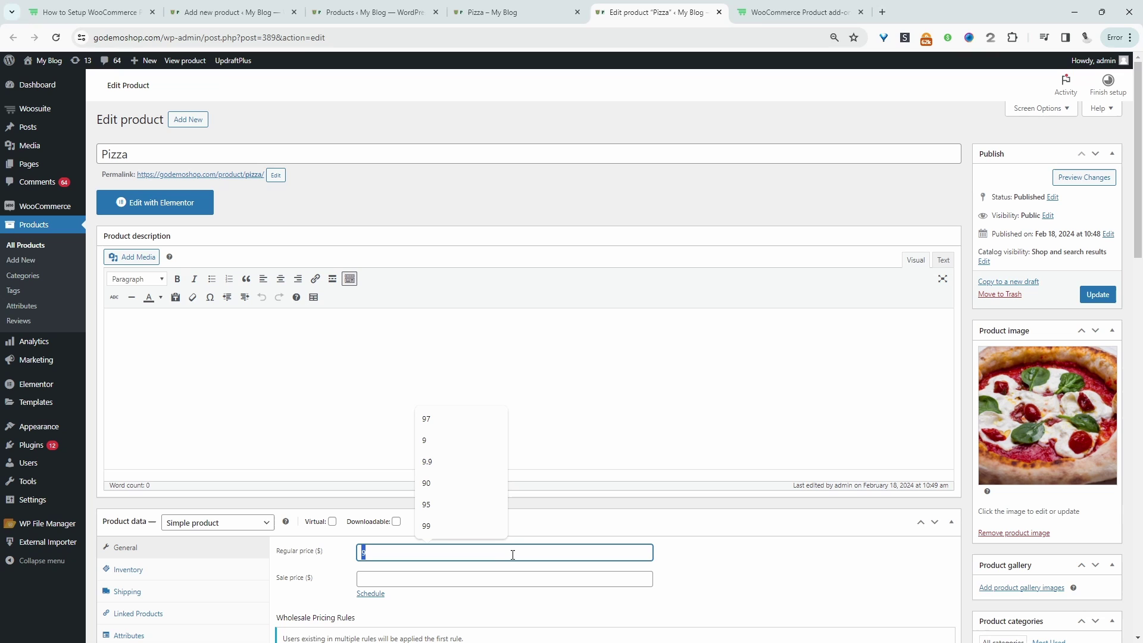
pyautogui.click(772, 337)
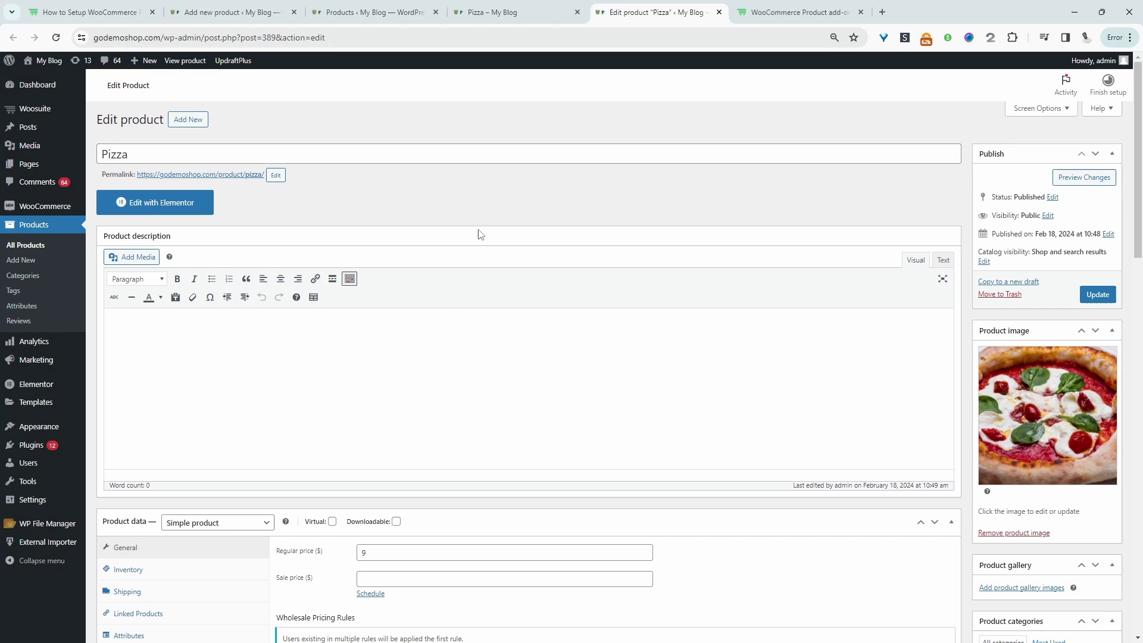
# Step: Open the Pizza option set from Woosuite Product Addons
pyautogui.moveTo(59, 114)
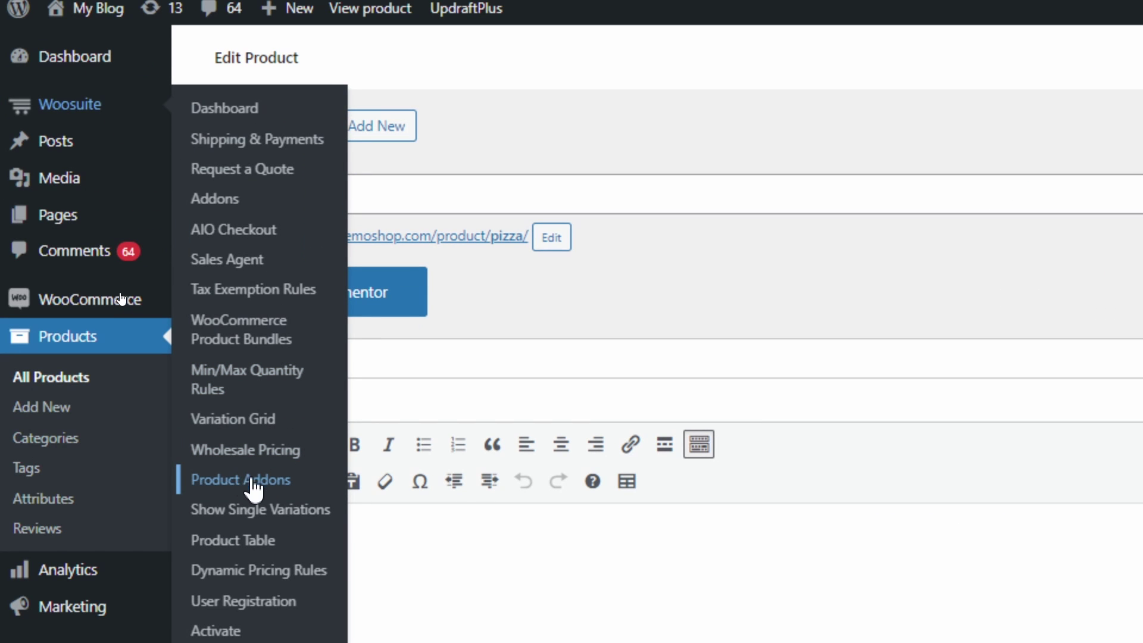
pyautogui.click(224, 487)
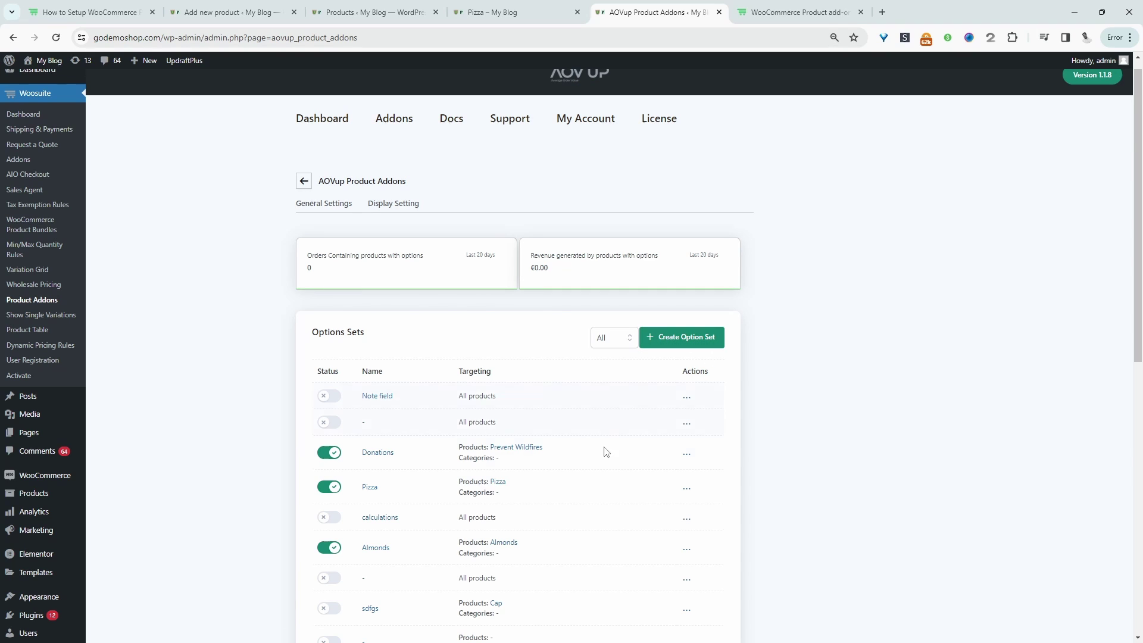
pyautogui.click(372, 494)
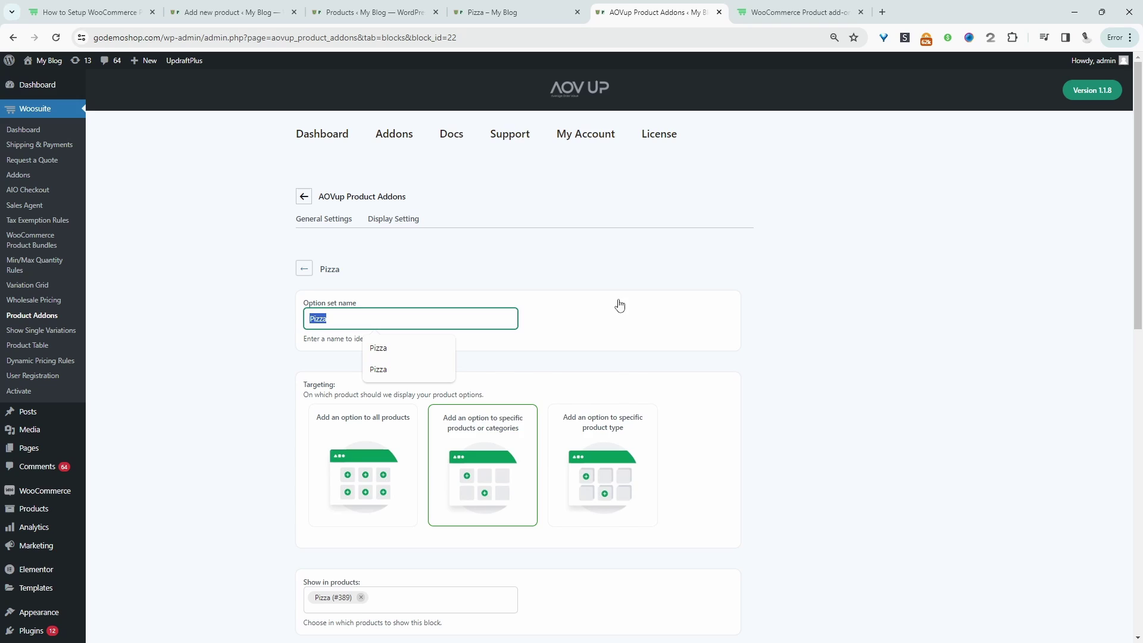
pyautogui.scroll(-1, 601, 377)
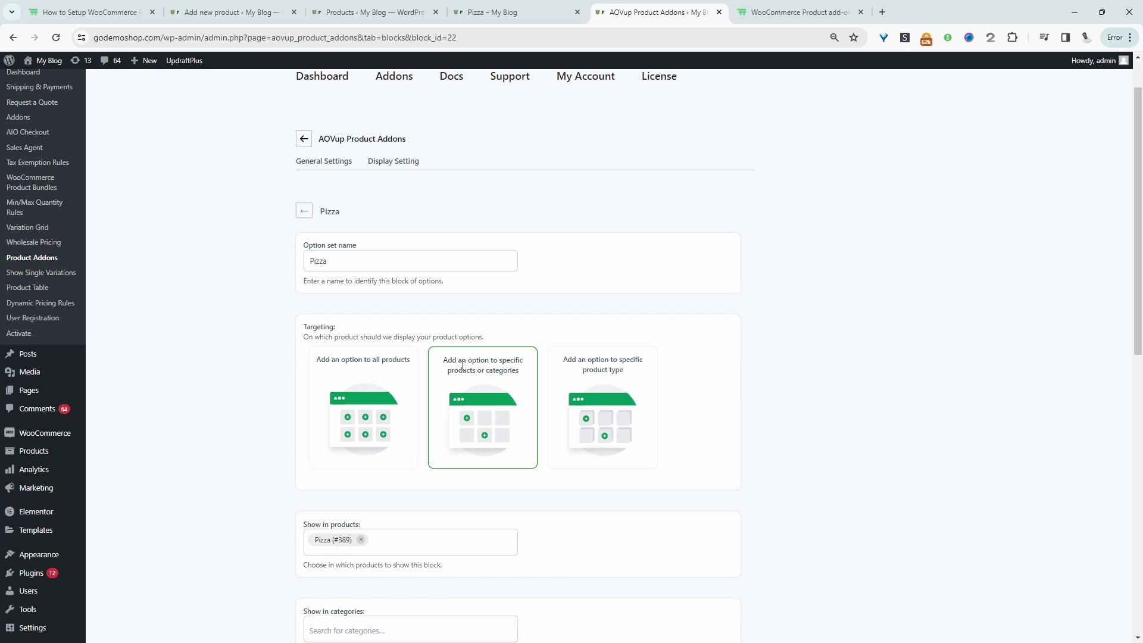
pyautogui.scroll(-3, 441, 430)
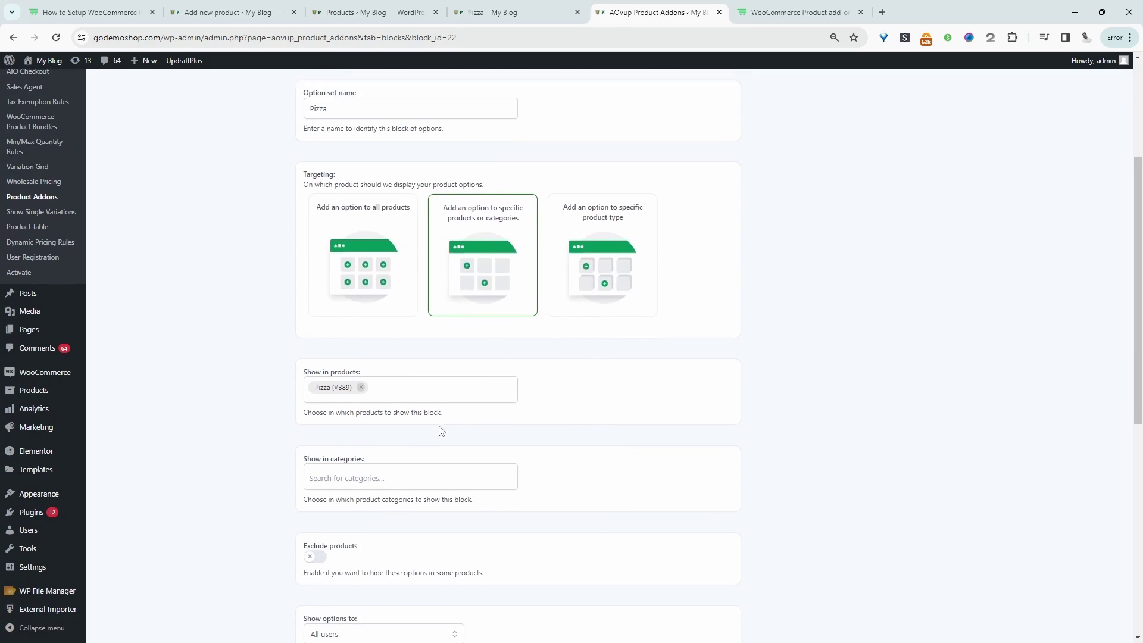
pyautogui.click(379, 375)
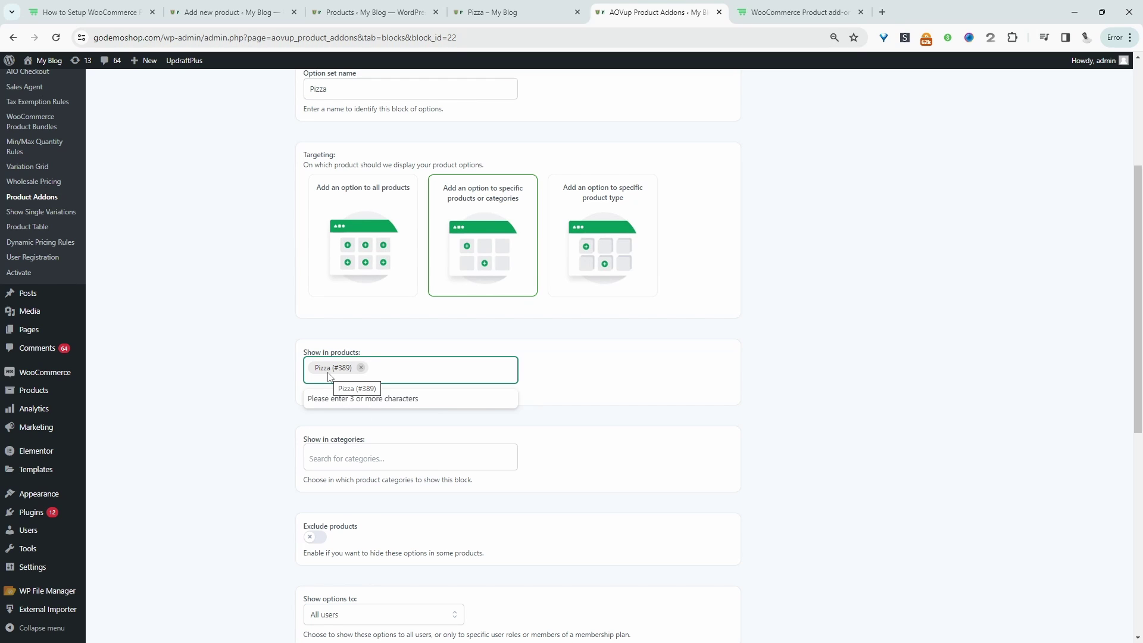
pyautogui.scroll(-8, 329, 377)
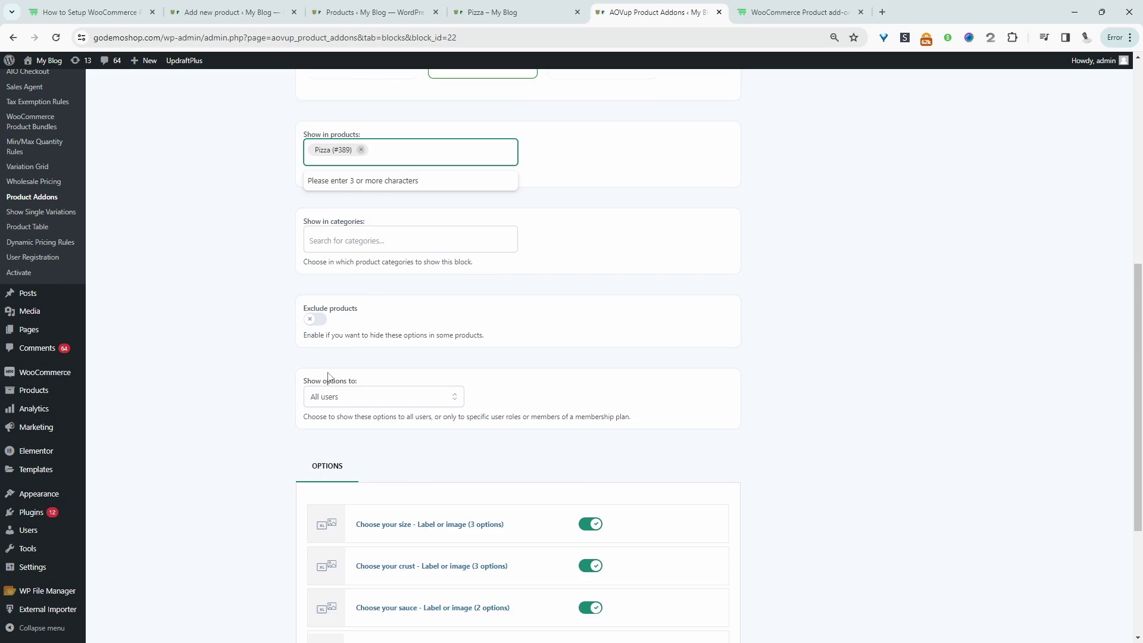
pyautogui.click(503, 501)
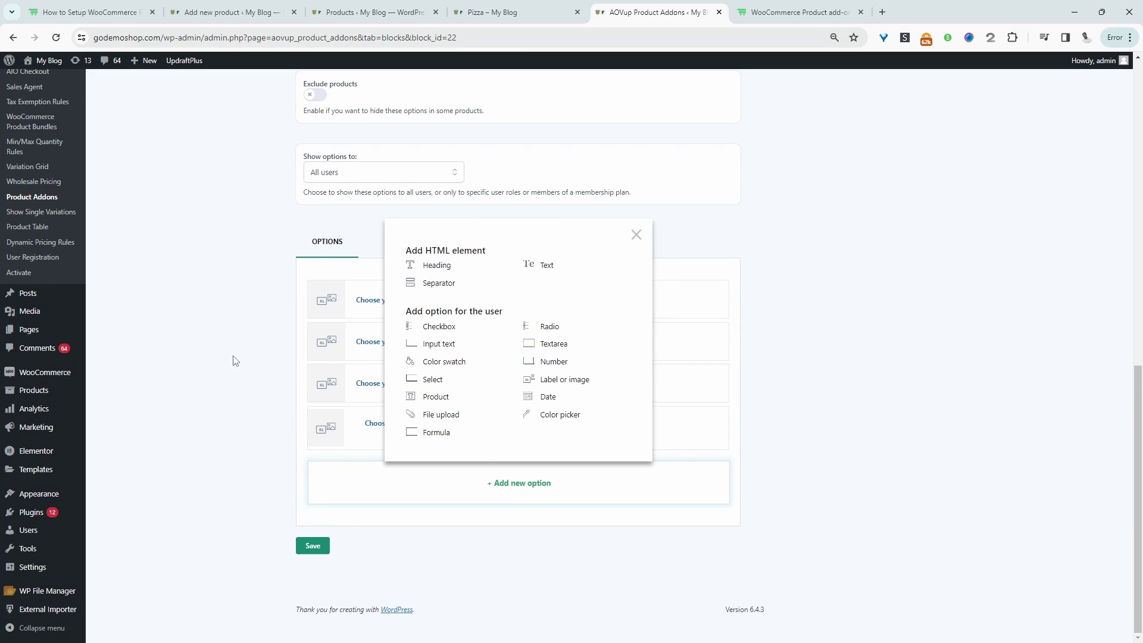
pyautogui.click(635, 236)
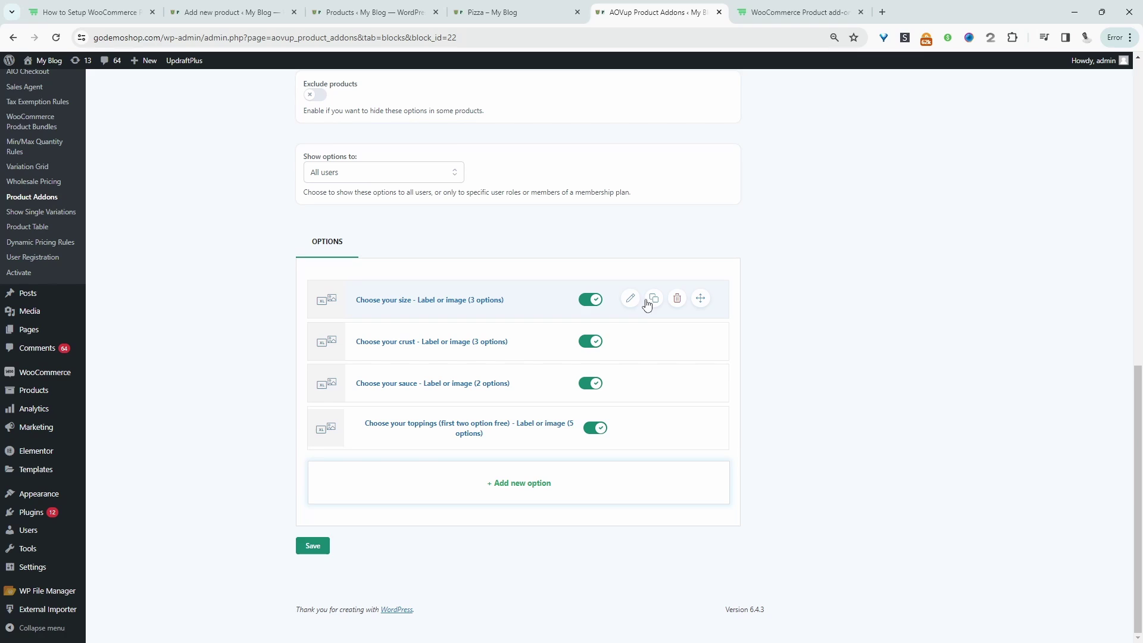
# Step: Open the Choose your size option and check the Large and Medium sizes on the live Pizza page
pyautogui.click(629, 299)
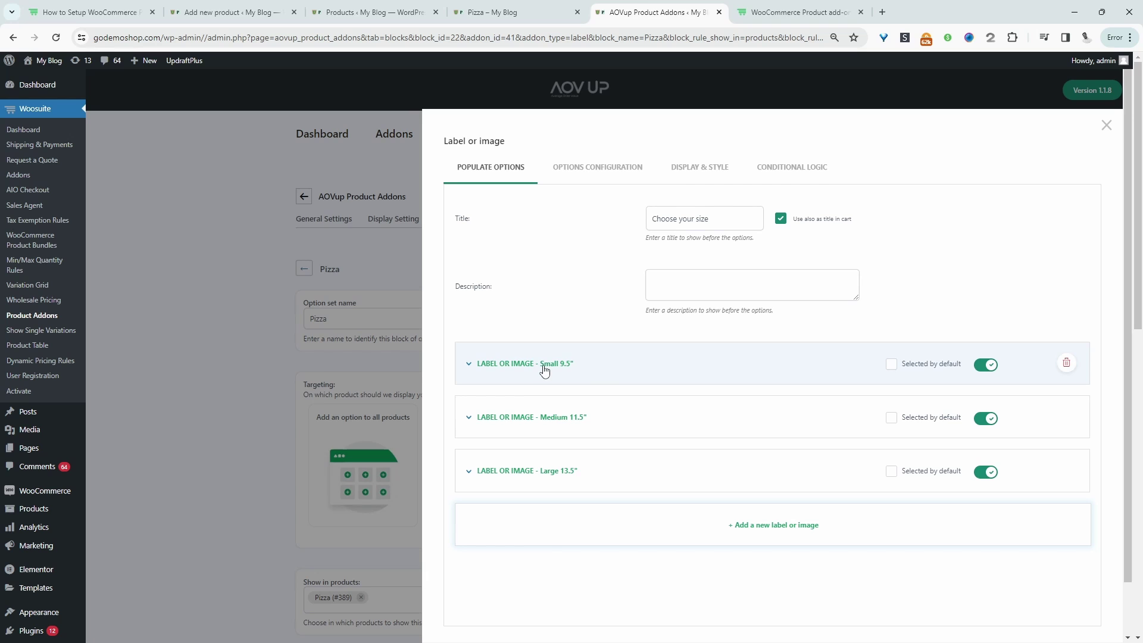
pyautogui.click(375, 12)
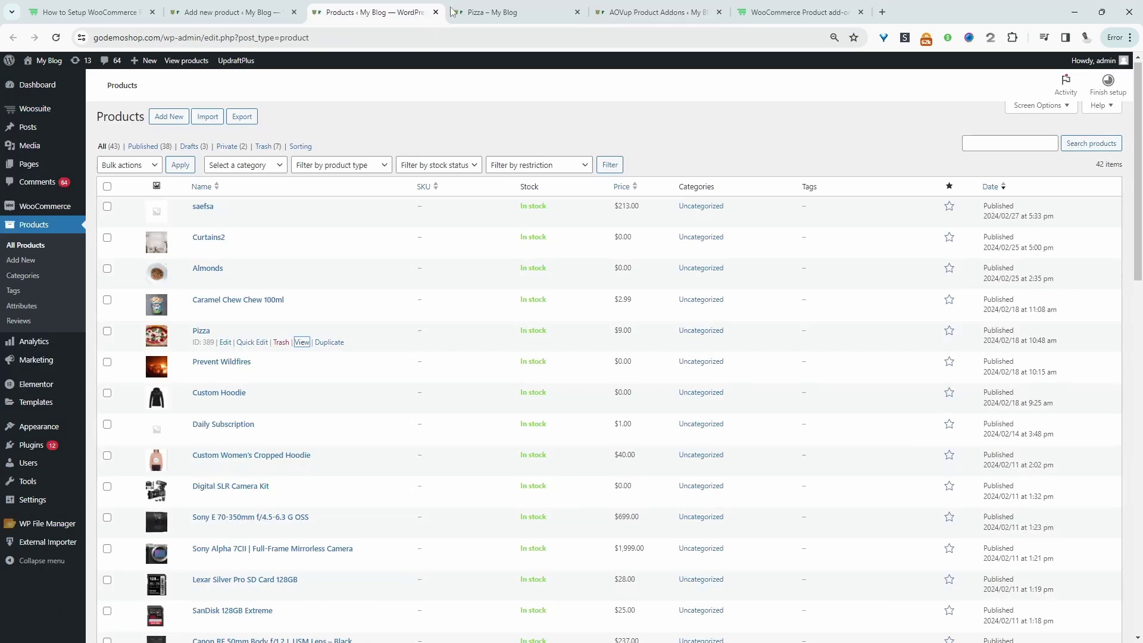
pyautogui.click(497, 12)
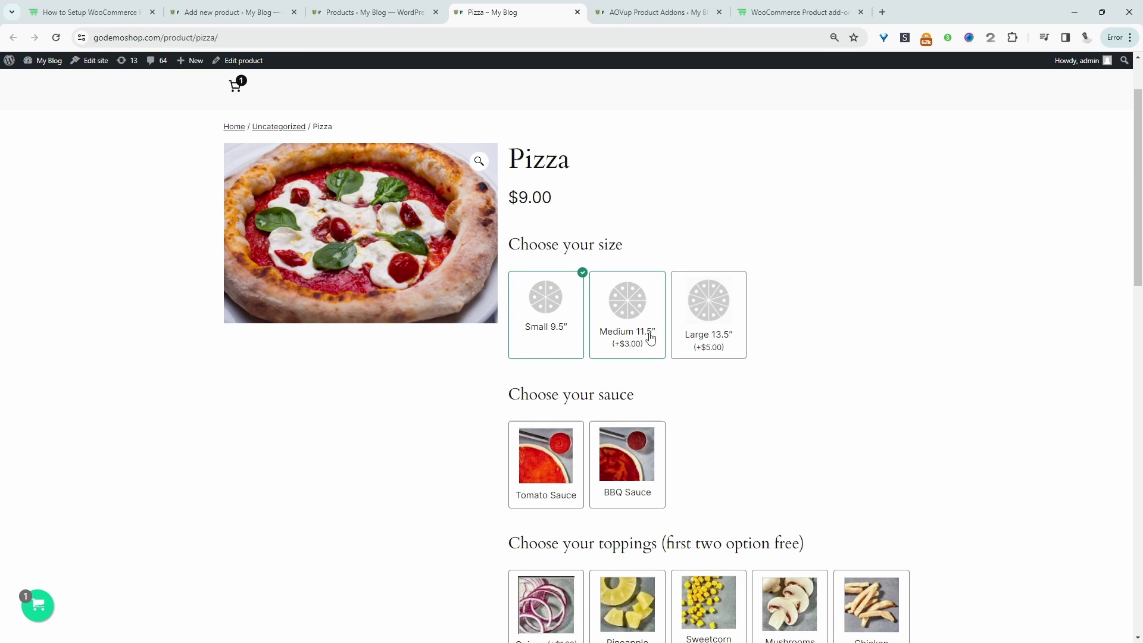
pyautogui.click(721, 321)
pyautogui.click(653, 323)
pyautogui.hotkey('ctrl', 'Tab')
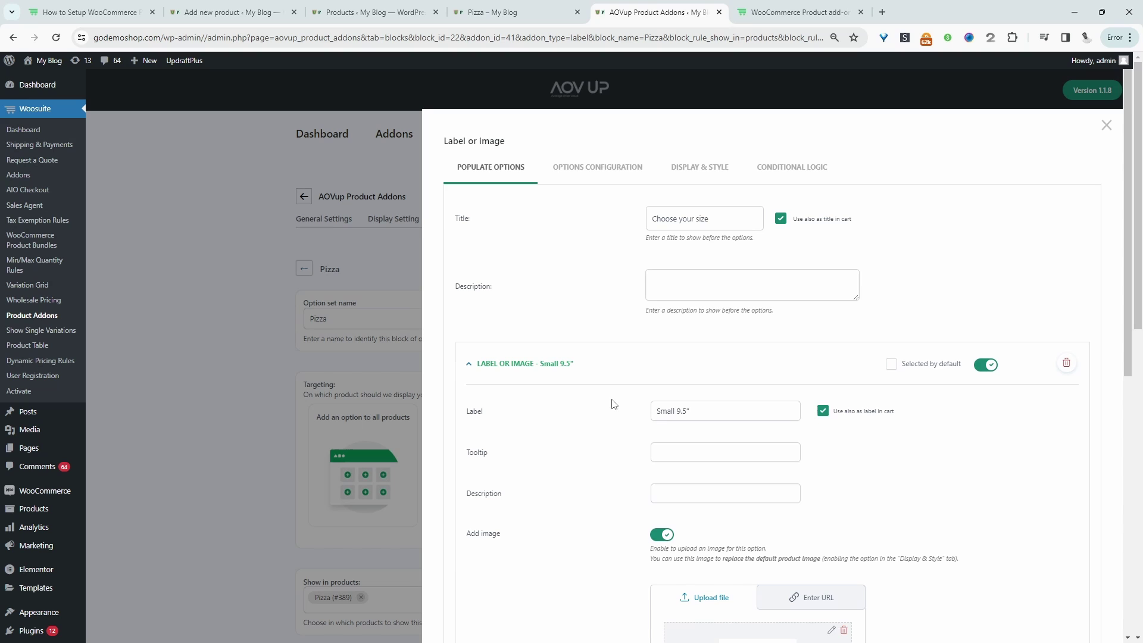
# Step: Give Medium 11.5" a fixed regular price increase of 3 and save the size option
pyautogui.scroll(-2, 607, 409)
pyautogui.moveTo(693, 297); pyautogui.dragTo(633, 299)
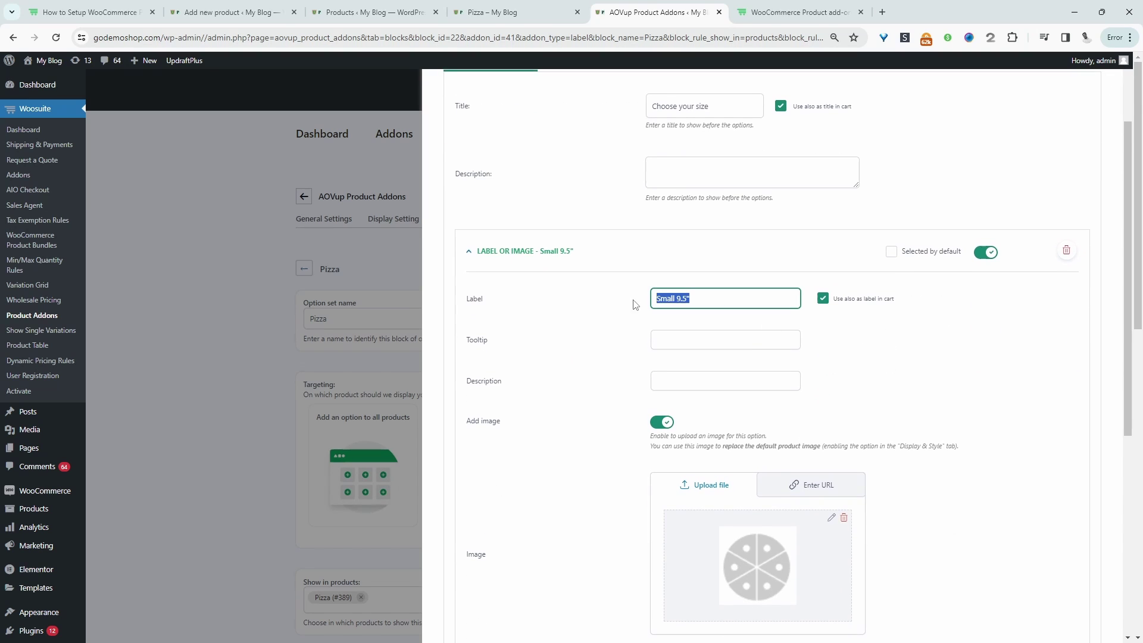
pyautogui.scroll(-2, 542, 425)
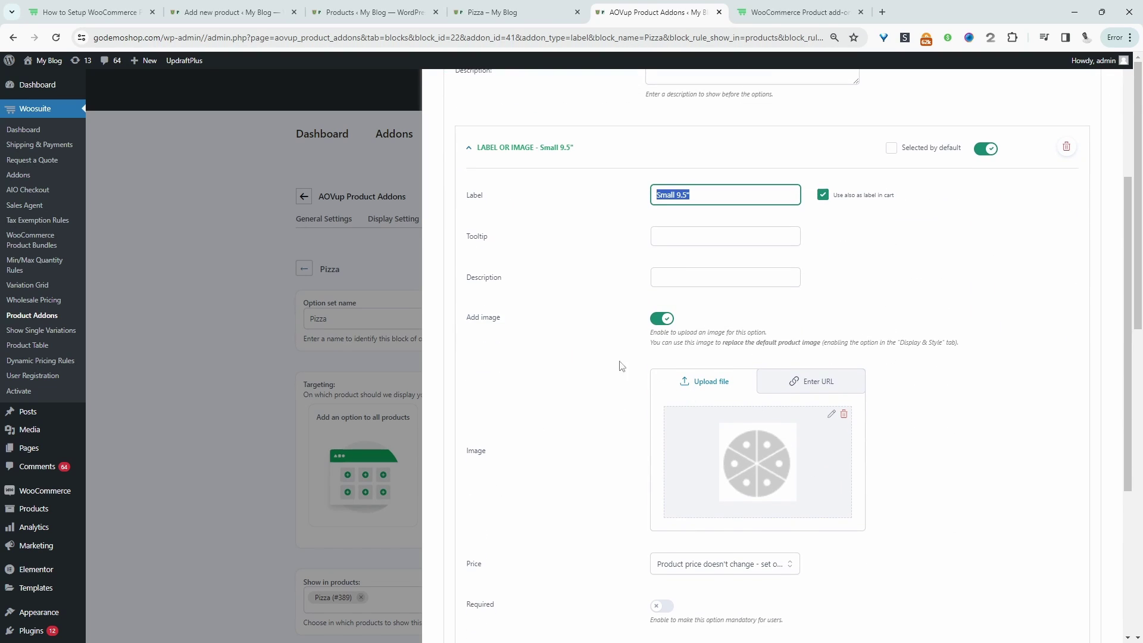
pyautogui.scroll(-4, 628, 446)
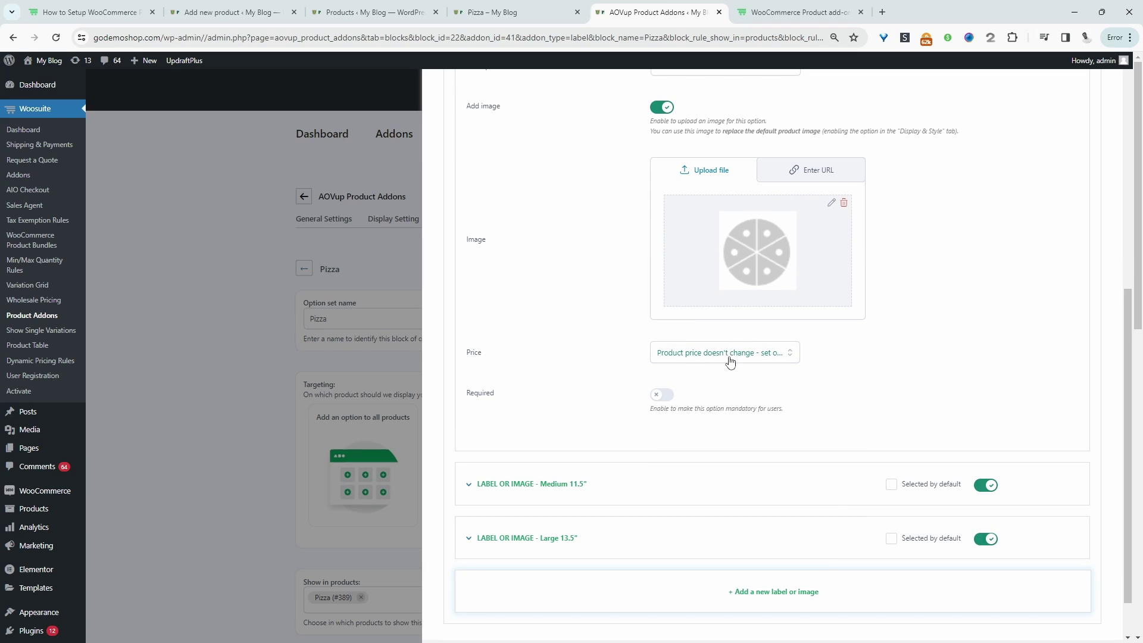
pyautogui.click(658, 484)
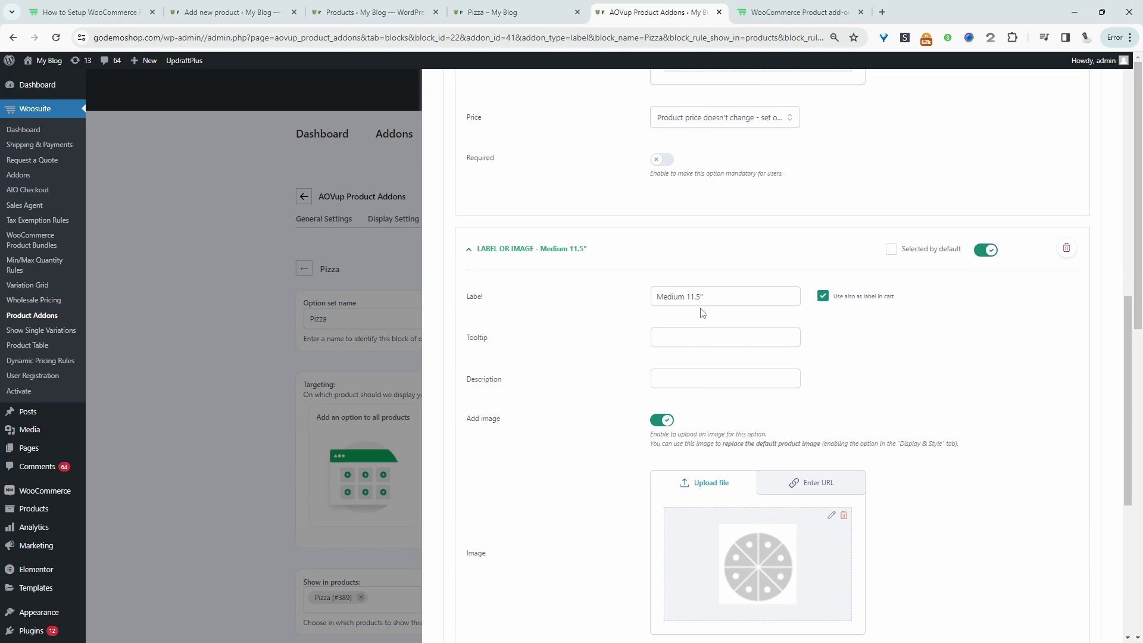
pyautogui.click(709, 296)
pyautogui.scroll(-5, 684, 342)
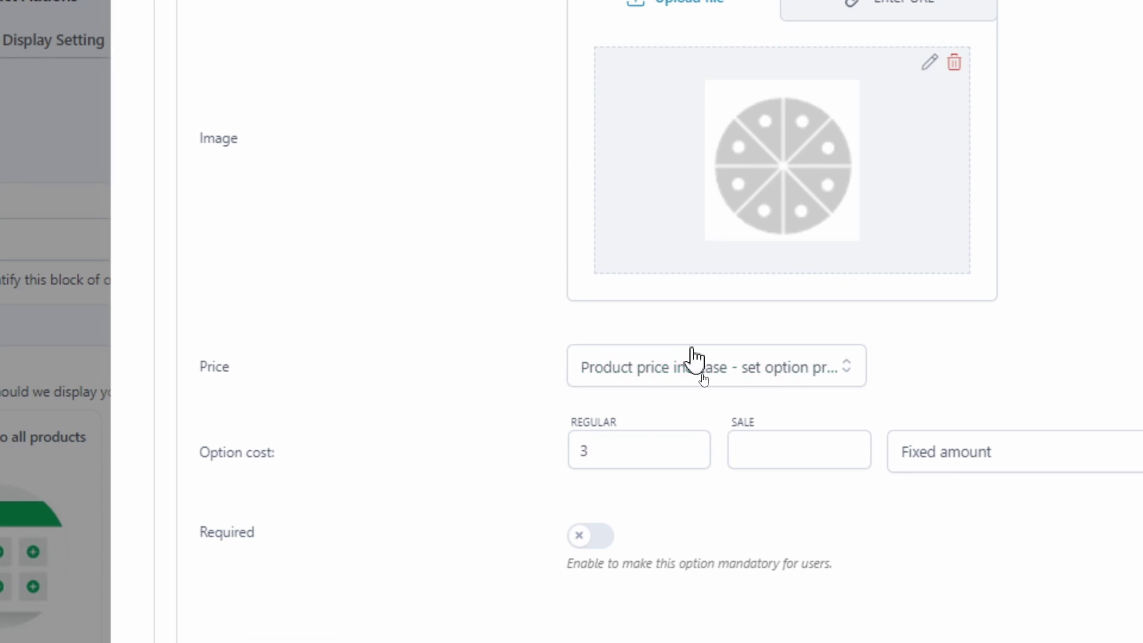
pyautogui.doubleClick(625, 458)
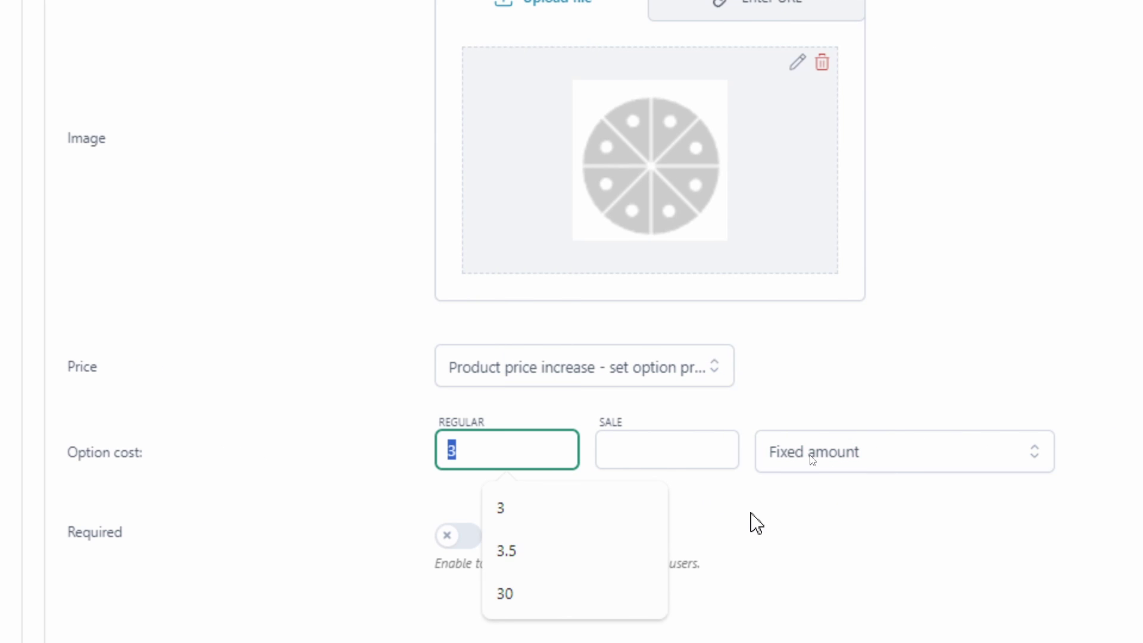
pyautogui.press('Right')
pyautogui.moveTo(531, 439); pyautogui.dragTo(423, 459)
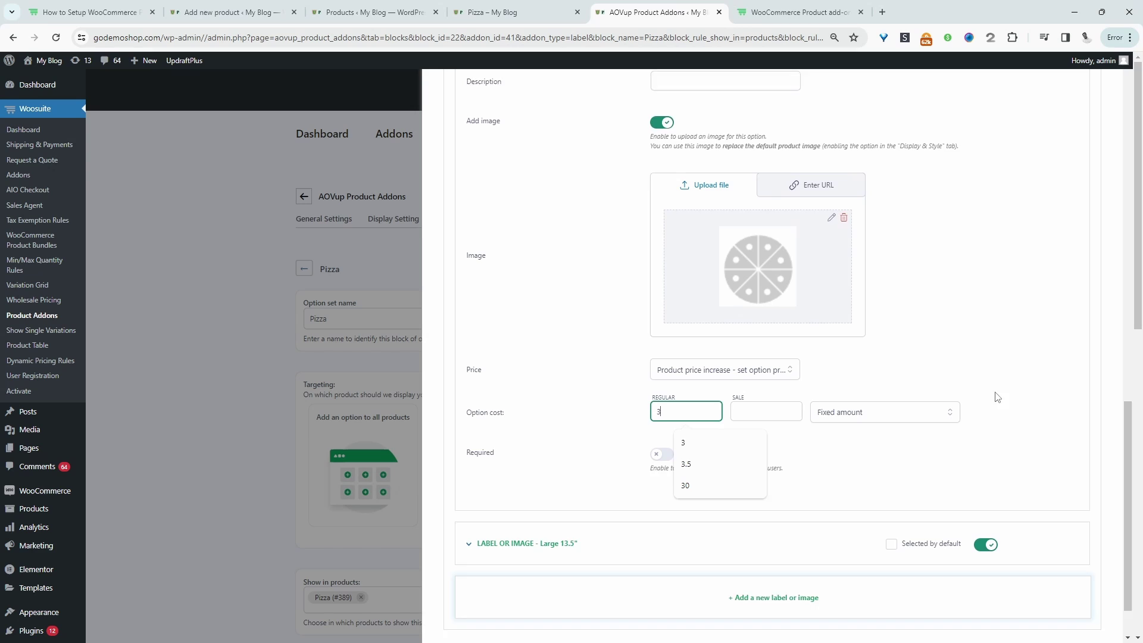
pyautogui.scroll(-1, 849, 523)
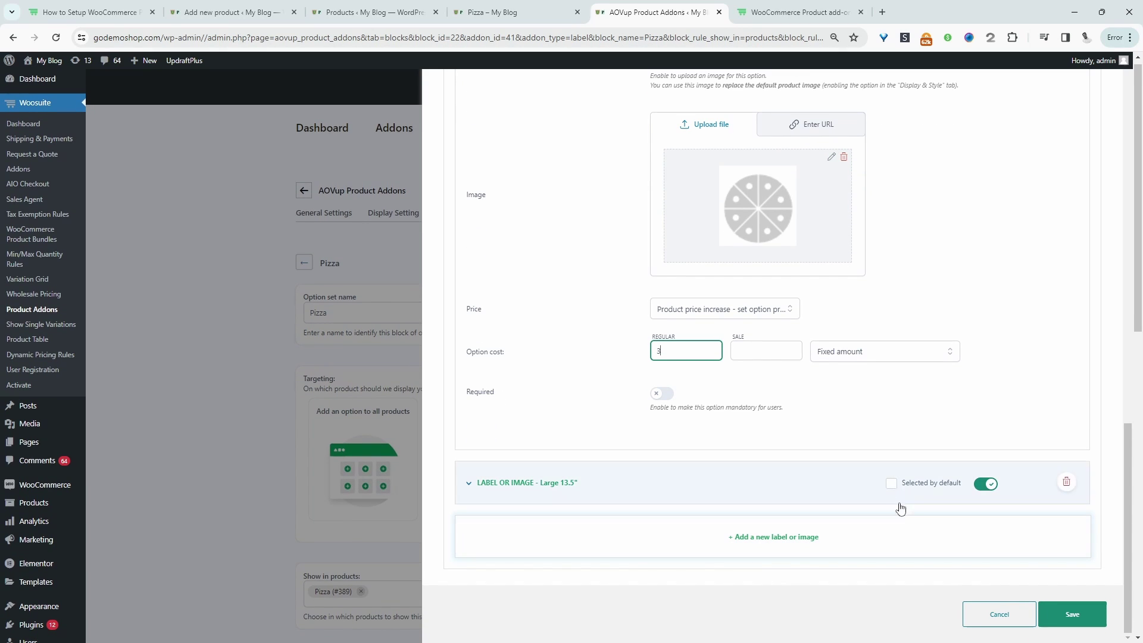
pyautogui.click(1088, 619)
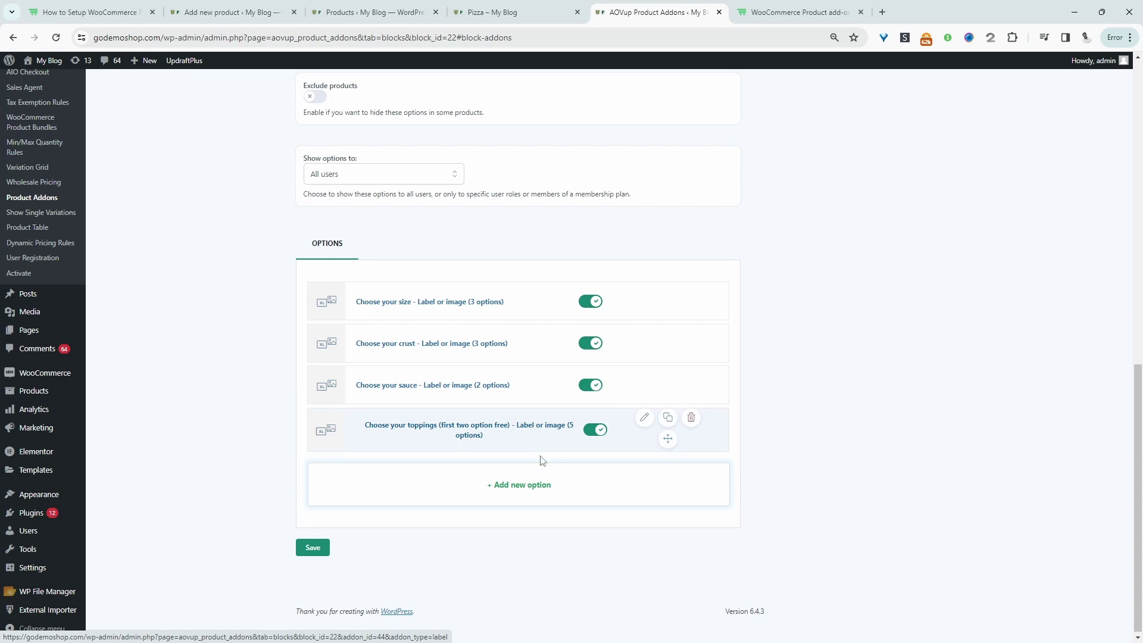
# Step: Add a Color swatch option titled 'Choose color'
pyautogui.click(533, 491)
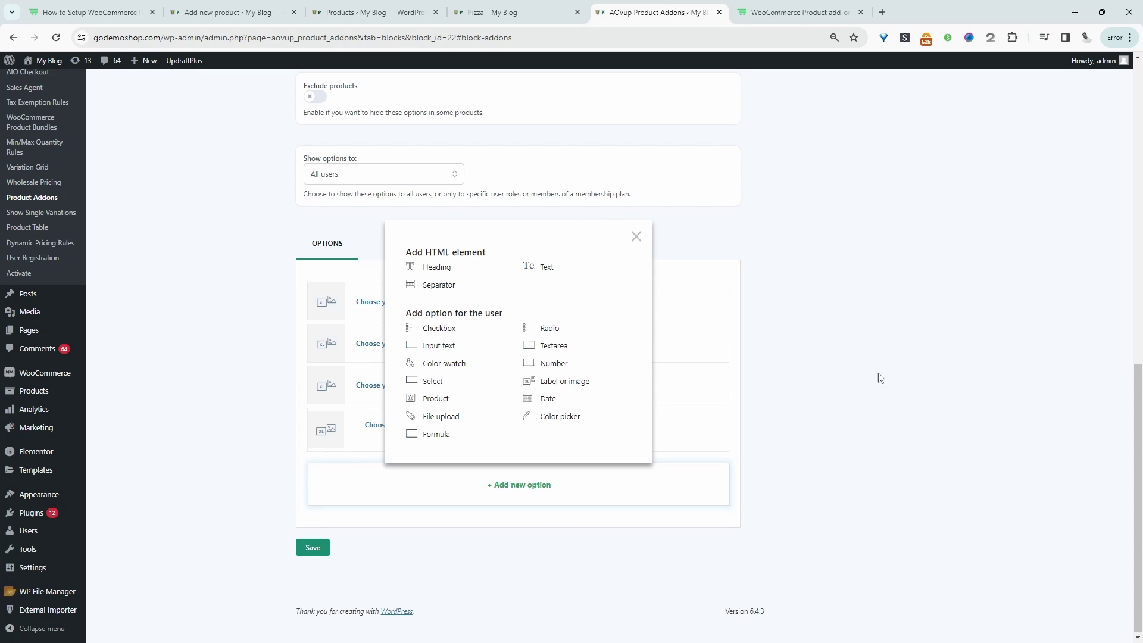
pyautogui.click(636, 235)
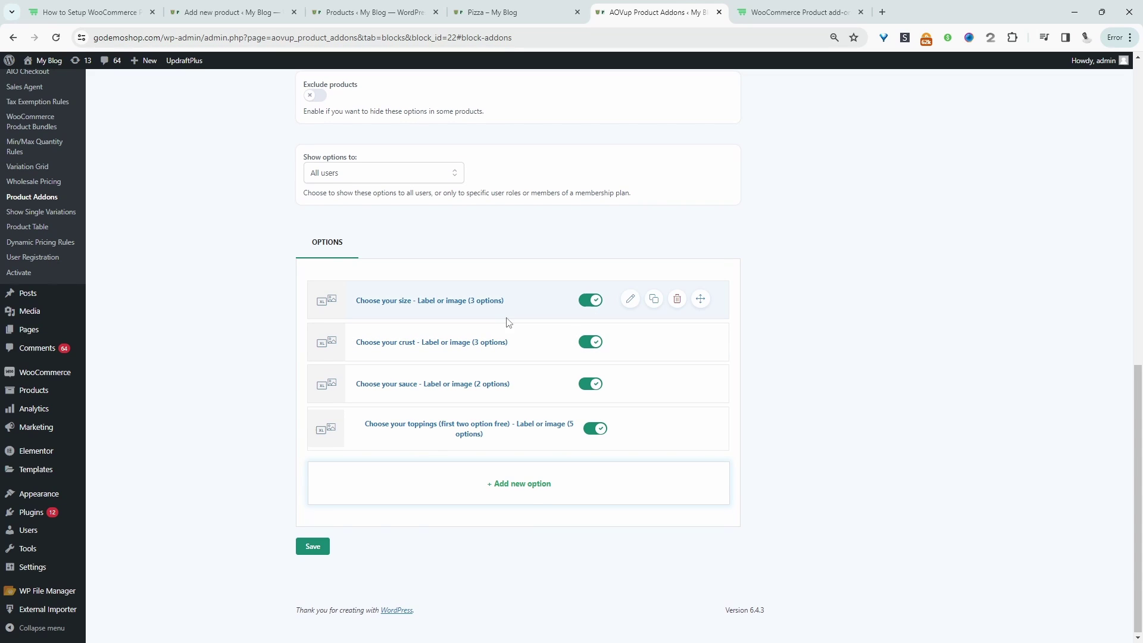
pyautogui.click(523, 489)
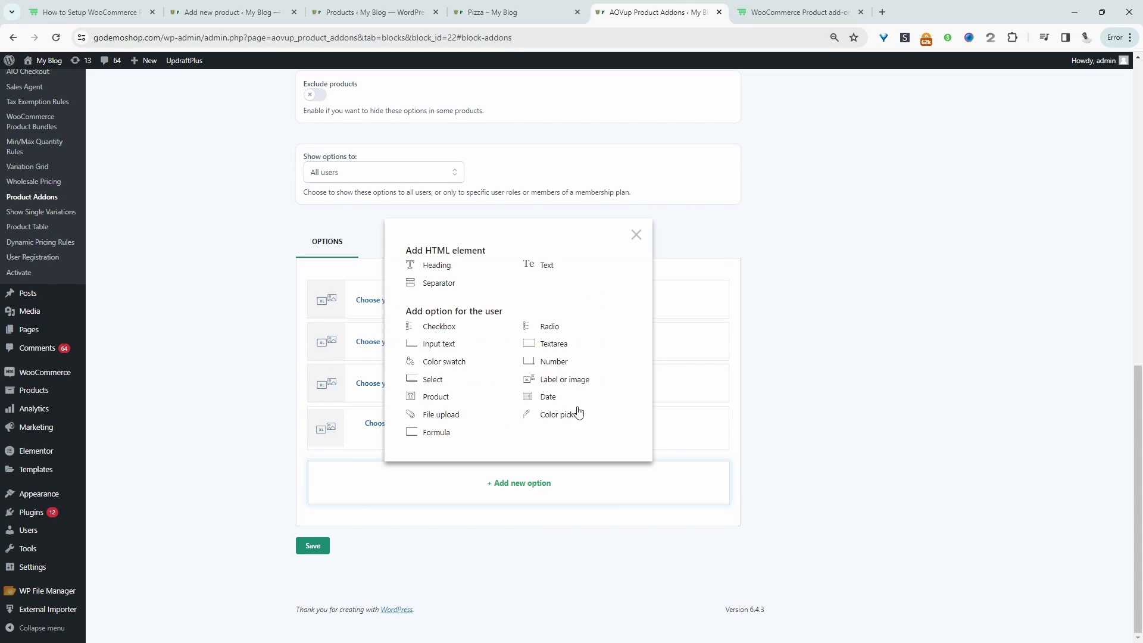
pyautogui.click(444, 362)
pyautogui.click(711, 233)
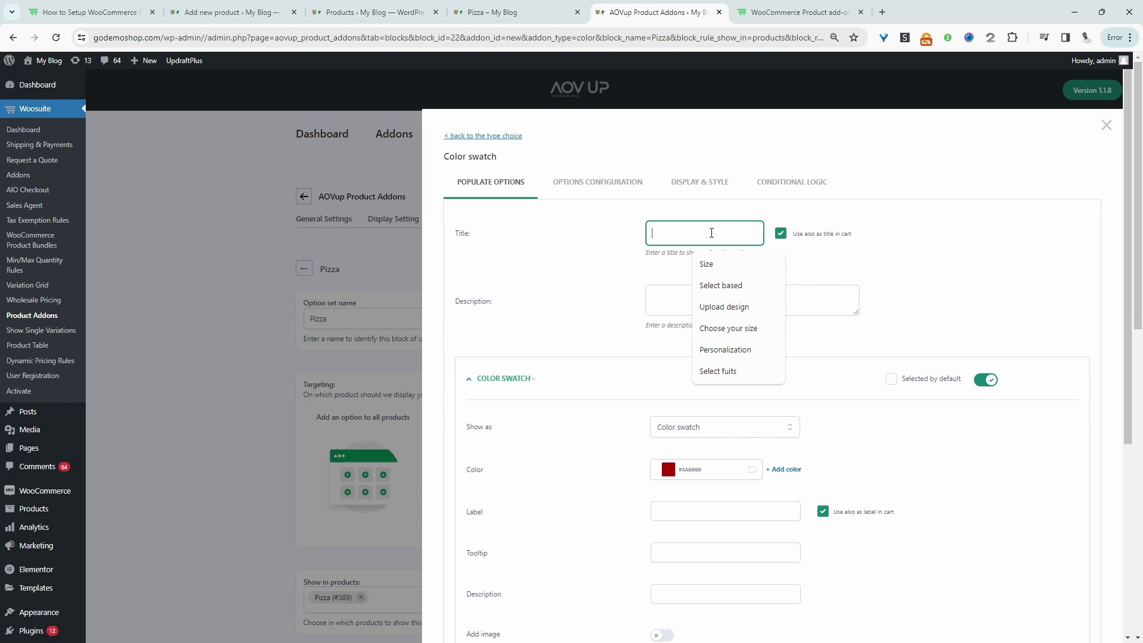
pyautogui.write('Choose color')
# Step: Set the first swatch to red #ee2f2f and label it Red
pyautogui.scroll(-3, 740, 426)
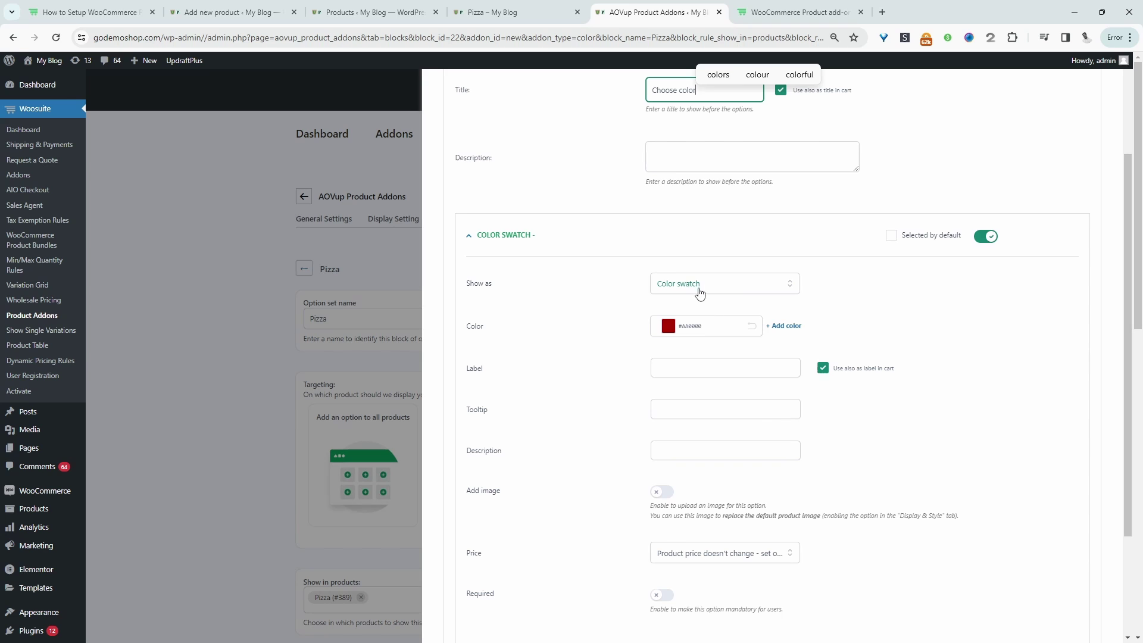
pyautogui.click(698, 327)
pyautogui.click(730, 387)
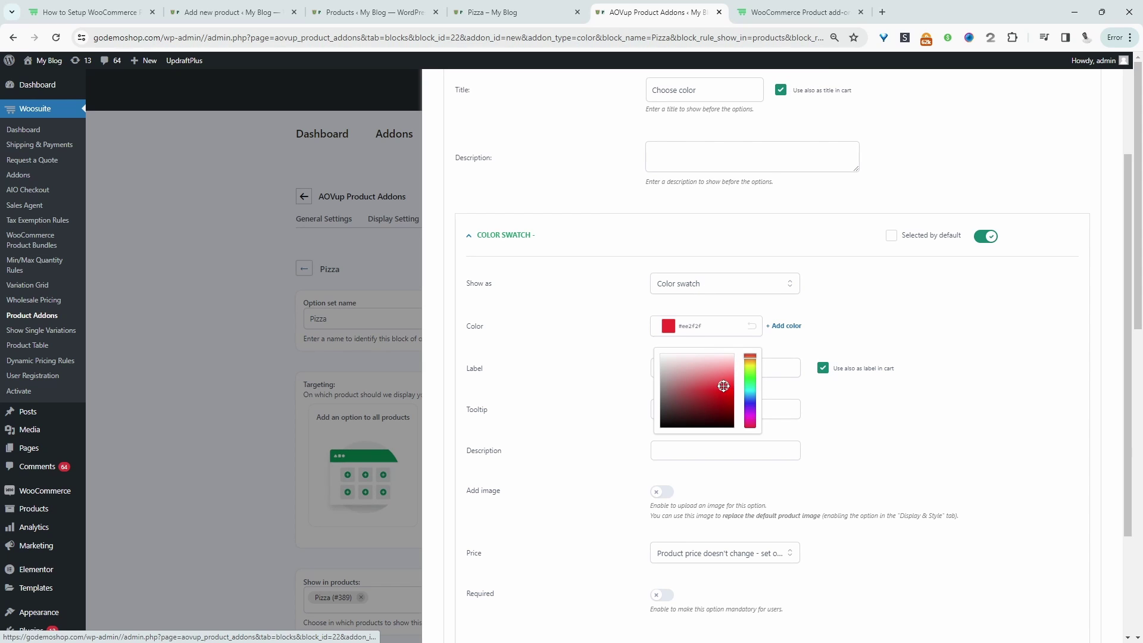
pyautogui.click(903, 319)
pyautogui.click(714, 359)
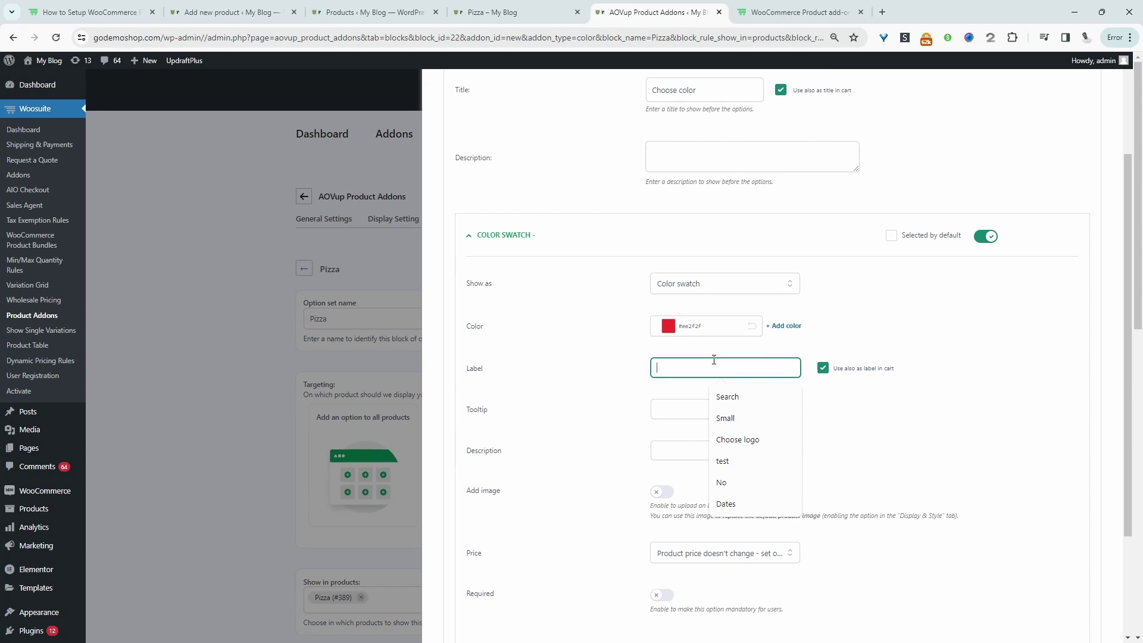
pyautogui.write('Red')
# Step: Add a free second swatch coloured #2456e9 labelled Blue, and save the colour option
pyautogui.scroll(-3, 921, 352)
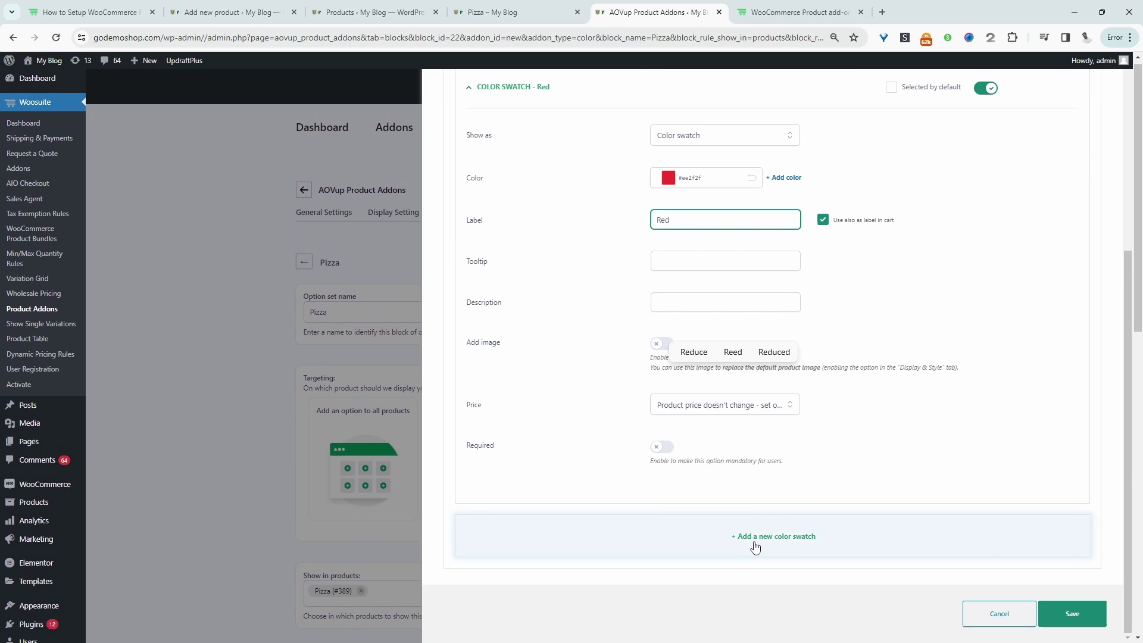
pyautogui.click(757, 542)
pyautogui.scroll(-3, 762, 535)
pyautogui.click(669, 461)
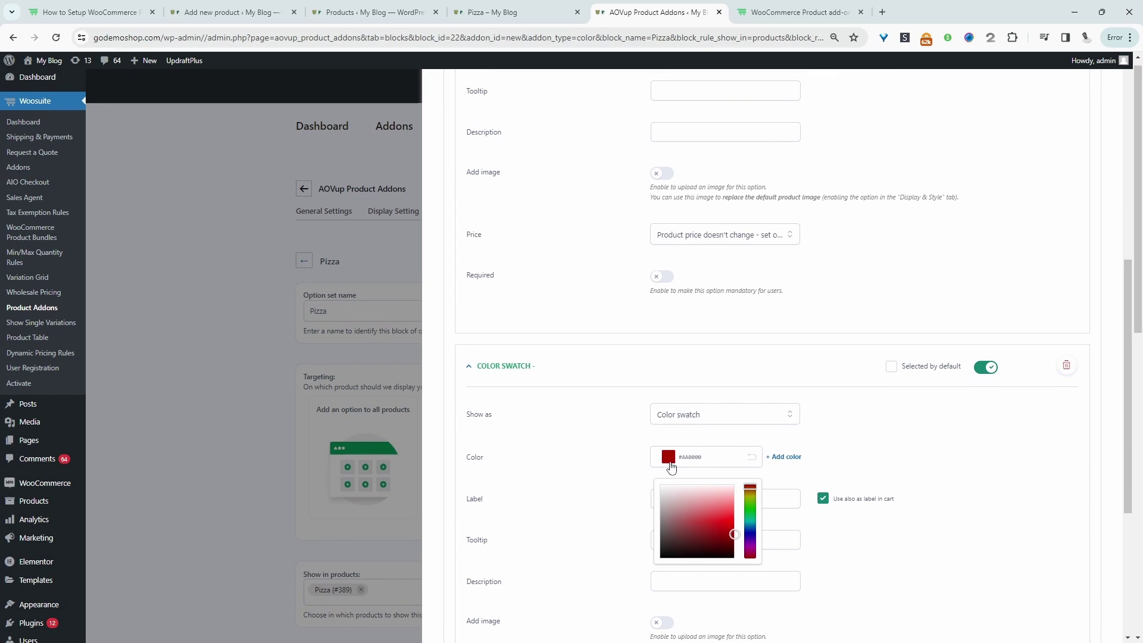
pyautogui.moveTo(757, 527); pyautogui.dragTo(755, 534)
pyautogui.click(722, 524)
pyautogui.click(686, 490)
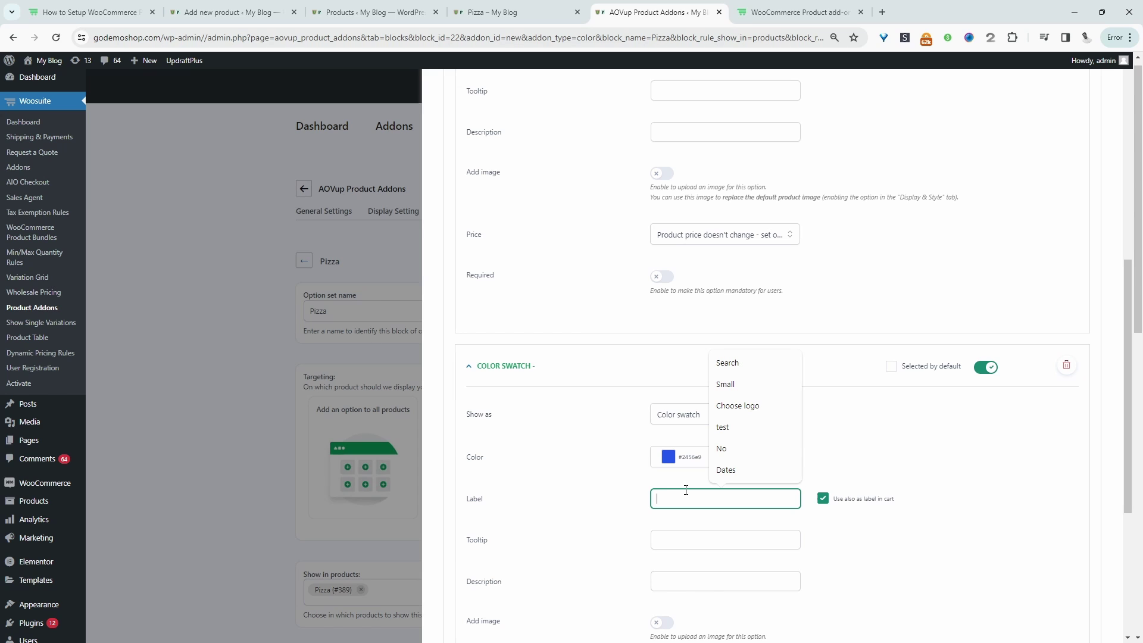
pyautogui.write('Blue')
pyautogui.scroll(-5, 916, 428)
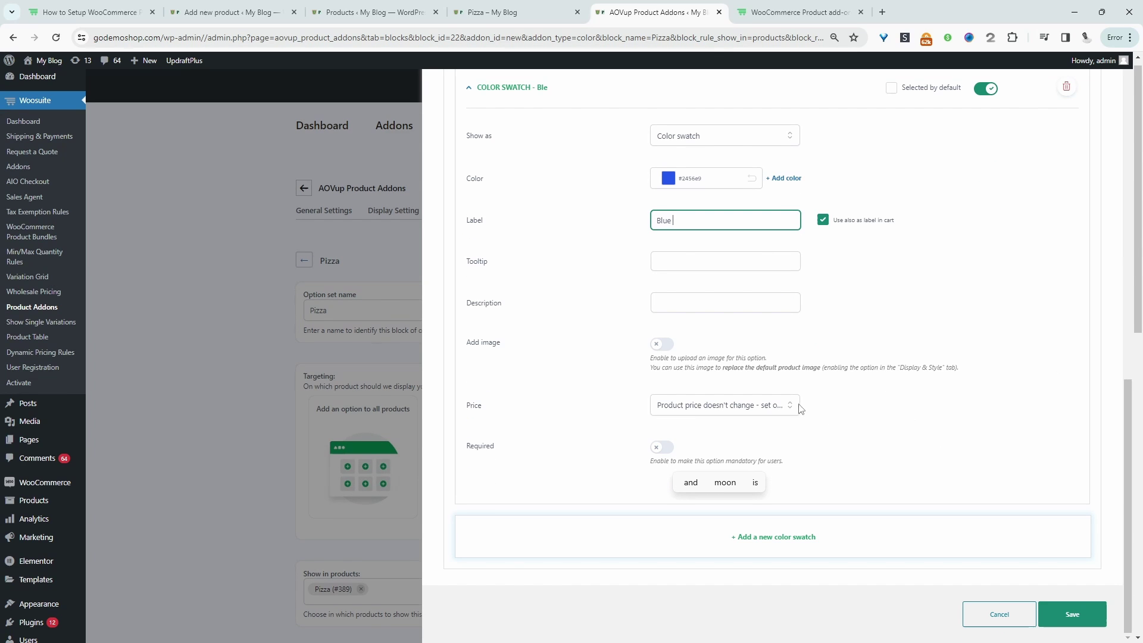
pyautogui.click(751, 404)
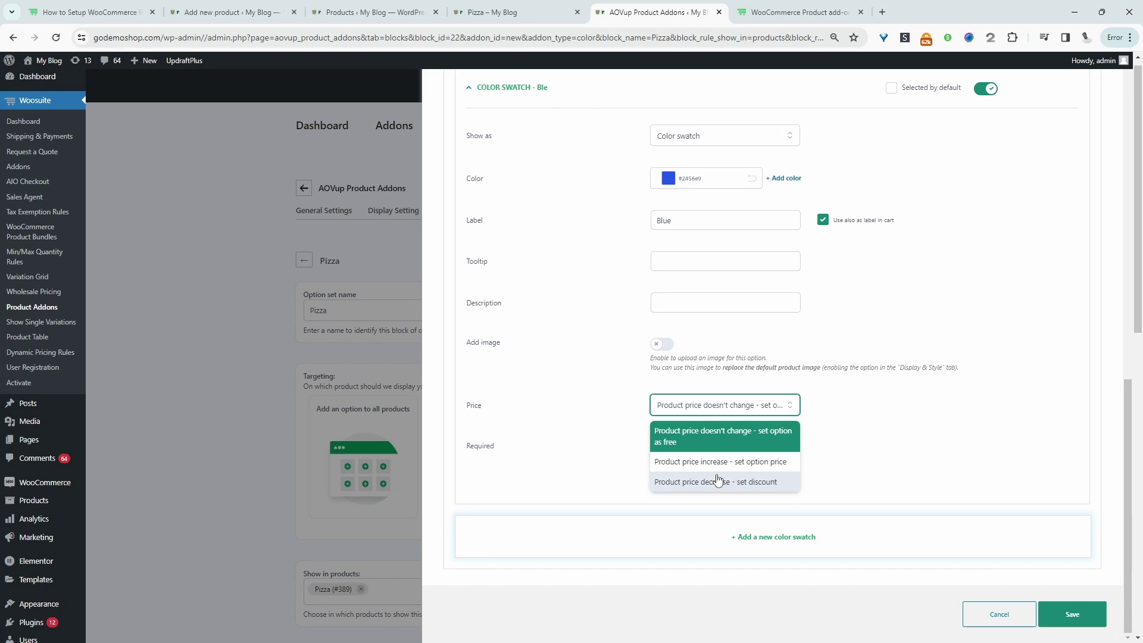
pyautogui.click(970, 433)
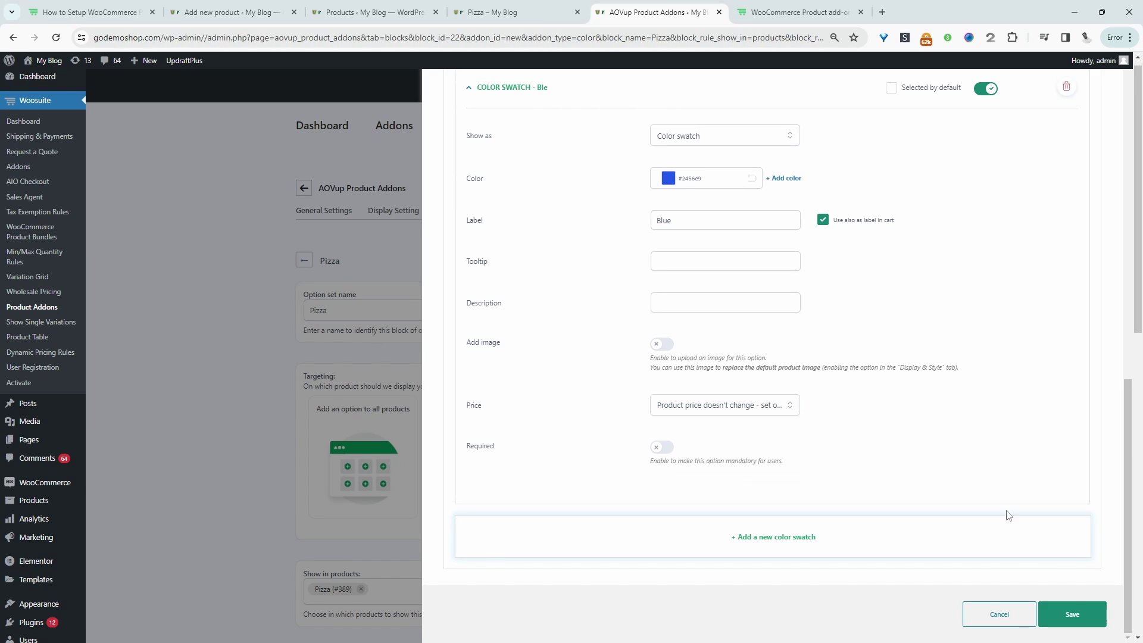
pyautogui.click(1074, 616)
# Step: Reload the Pizza product page and try the new Blue and Red colour swatches
pyautogui.hotkey('ctrl', 'pageup')
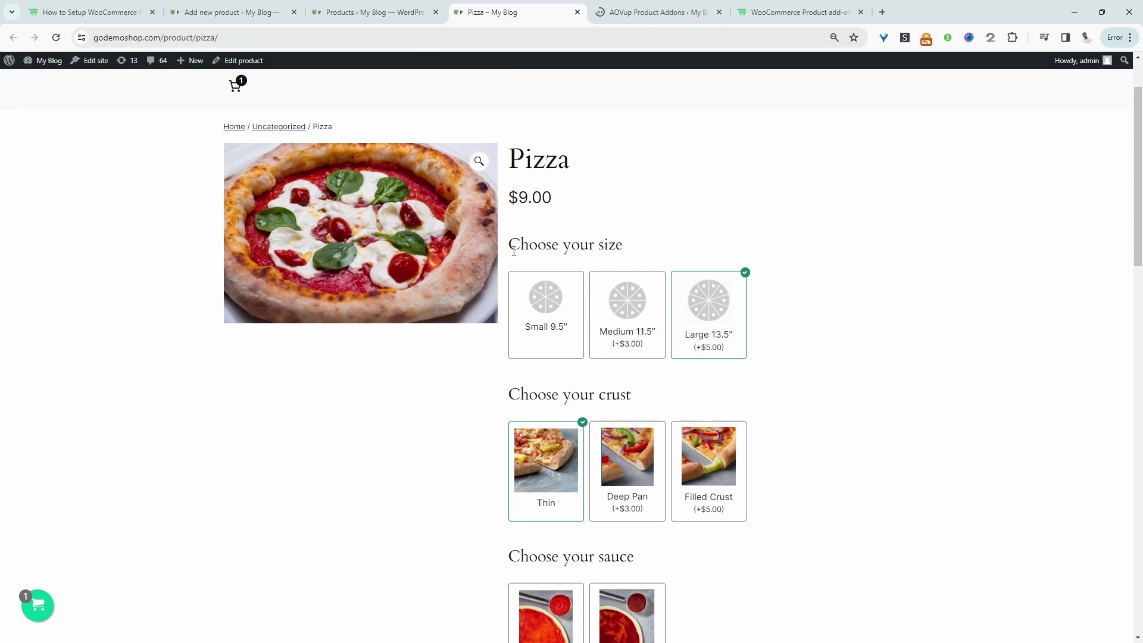
pyautogui.press('F5')
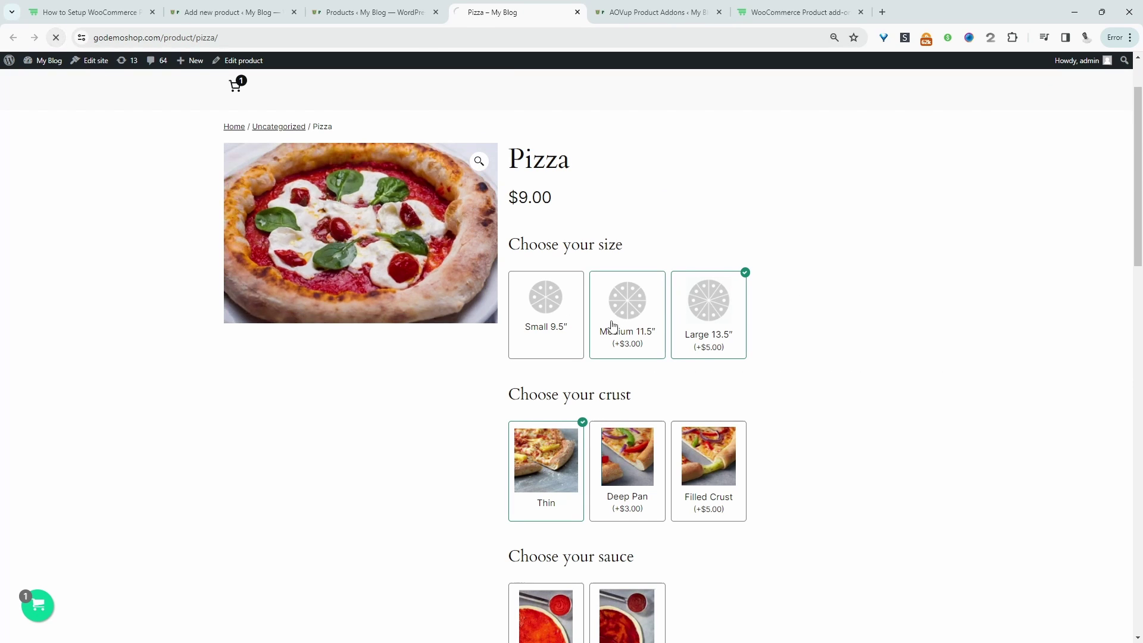
pyautogui.scroll(-6, 598, 320)
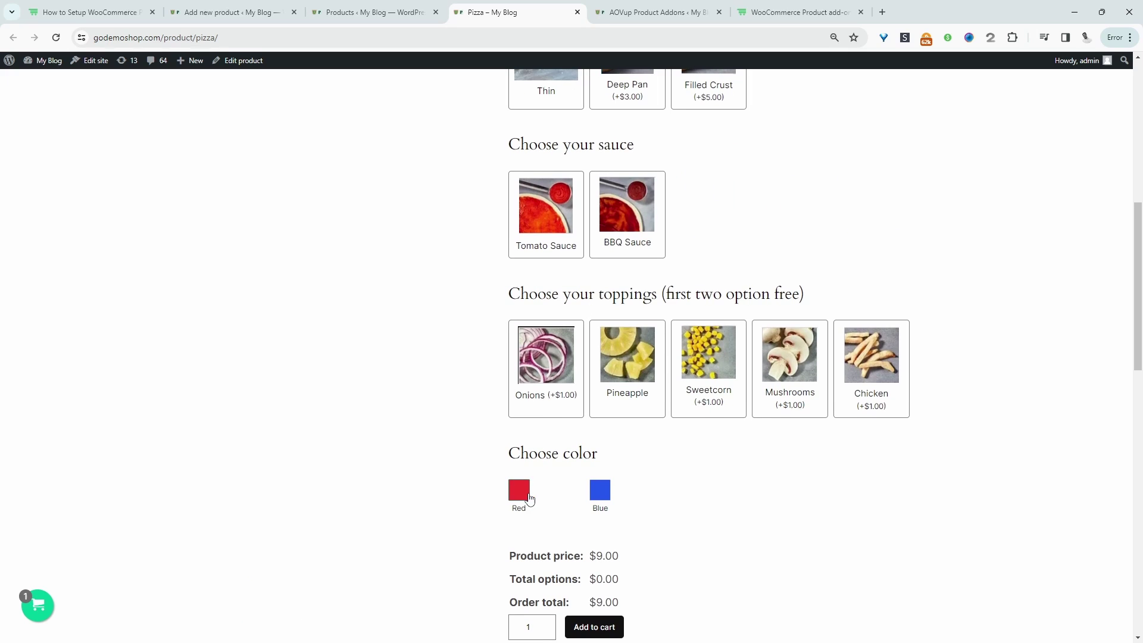
pyautogui.click(598, 497)
pyautogui.click(519, 499)
# Step: Try Medium, Large and each crust on the Pizza page, ending on Small 9.5" with crusts hidden
pyautogui.click(655, 12)
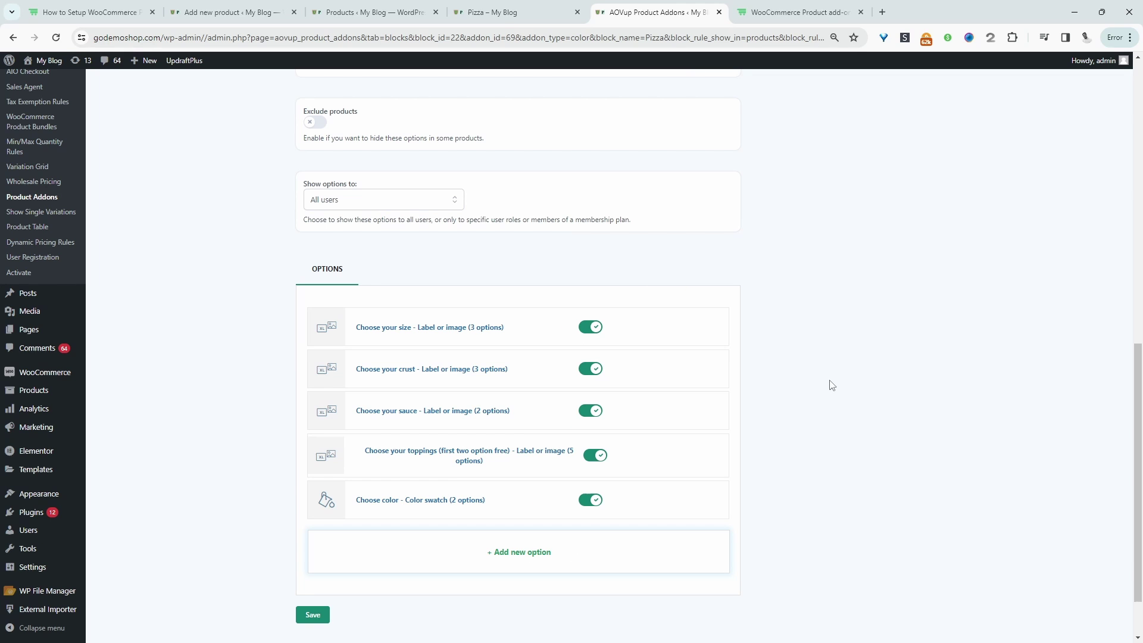
pyautogui.moveTo(730, 407)
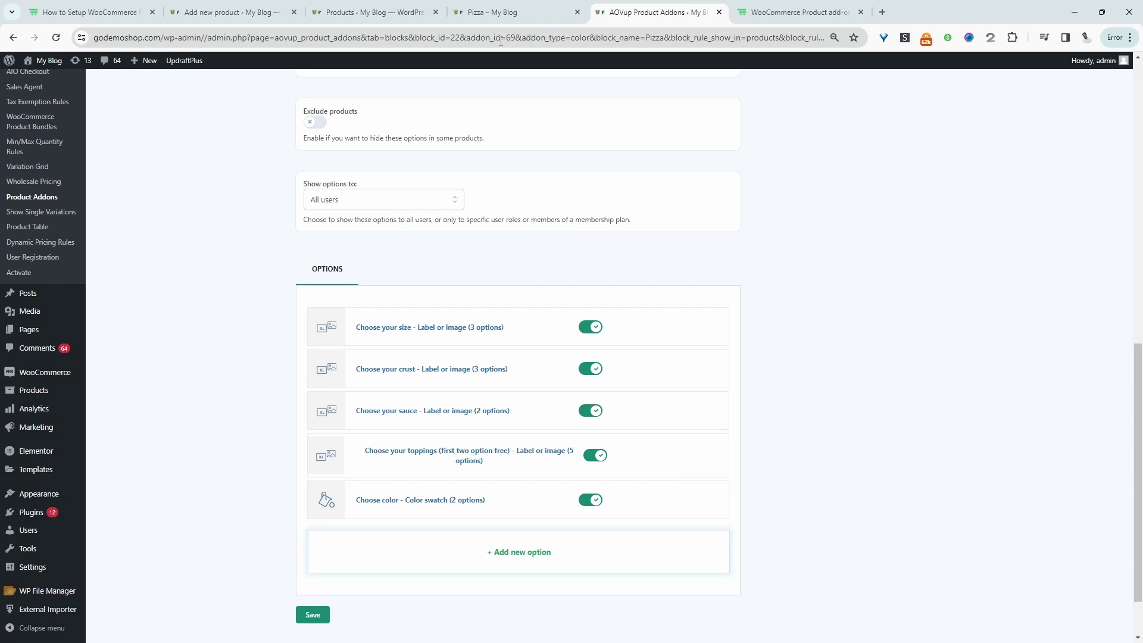
pyautogui.click(460, 7)
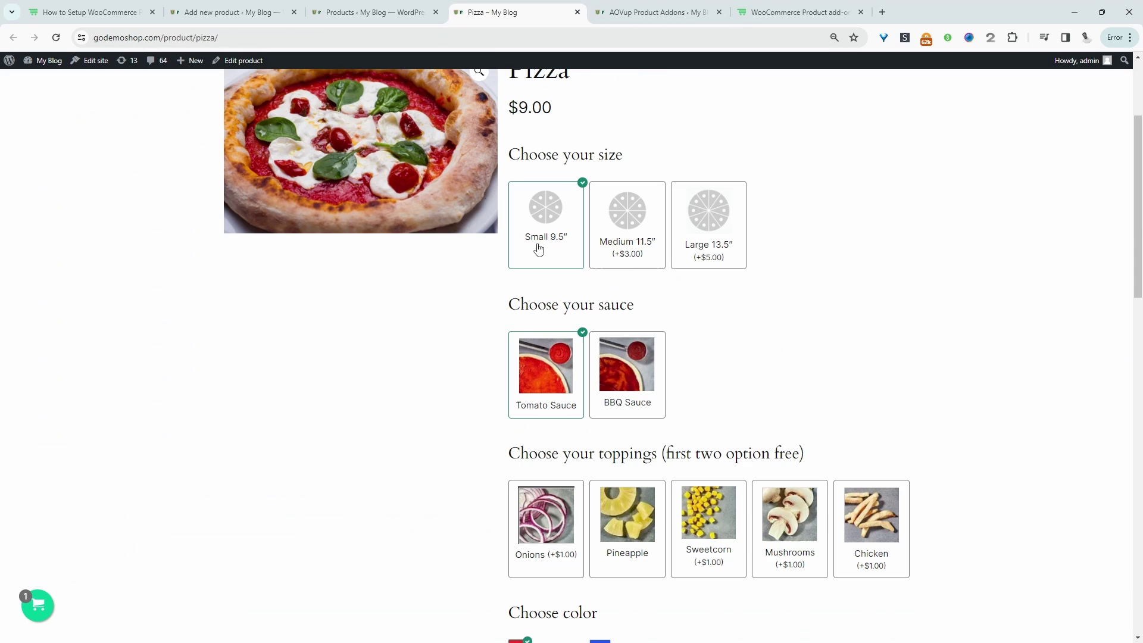
pyautogui.click(548, 249)
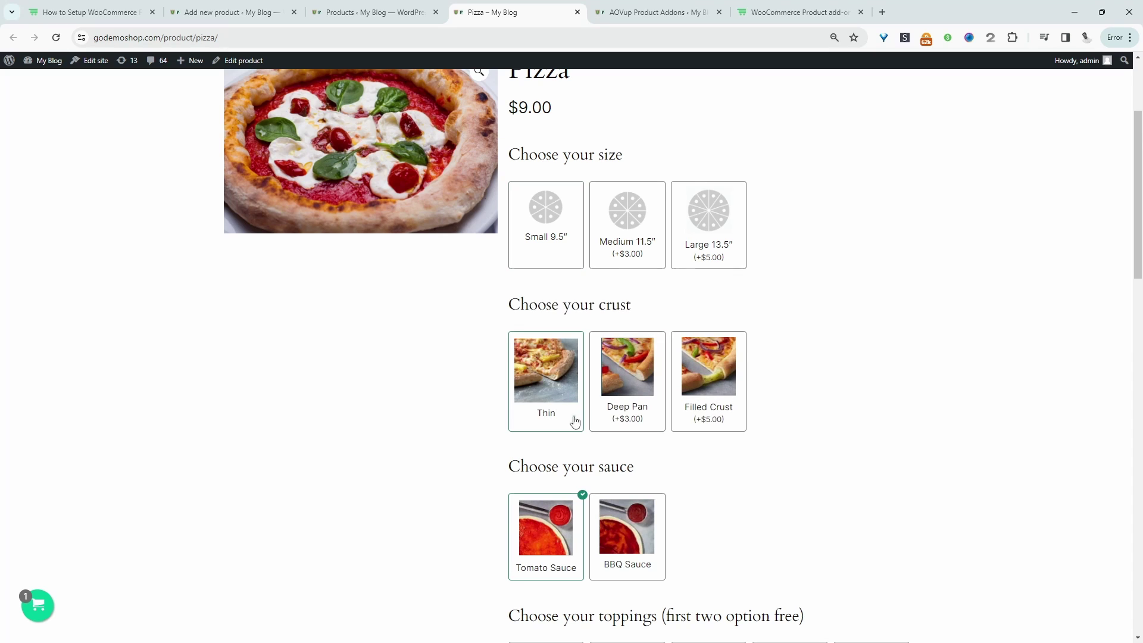
pyautogui.click(623, 244)
pyautogui.click(742, 238)
pyautogui.click(634, 372)
pyautogui.click(724, 381)
pyautogui.click(597, 393)
pyautogui.click(571, 393)
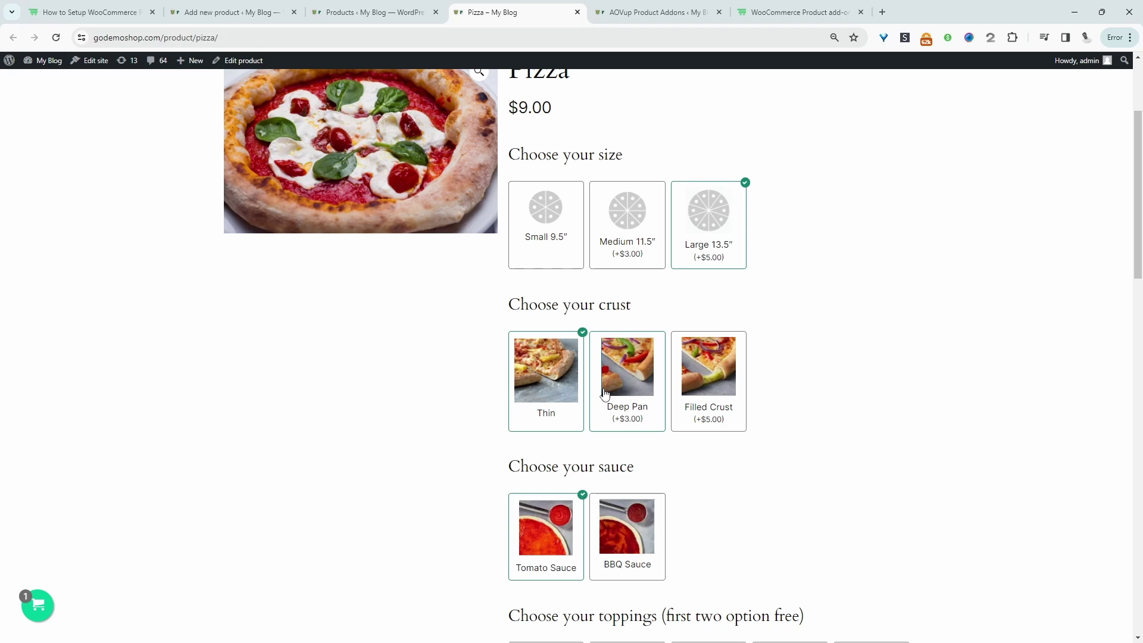
pyautogui.click(548, 248)
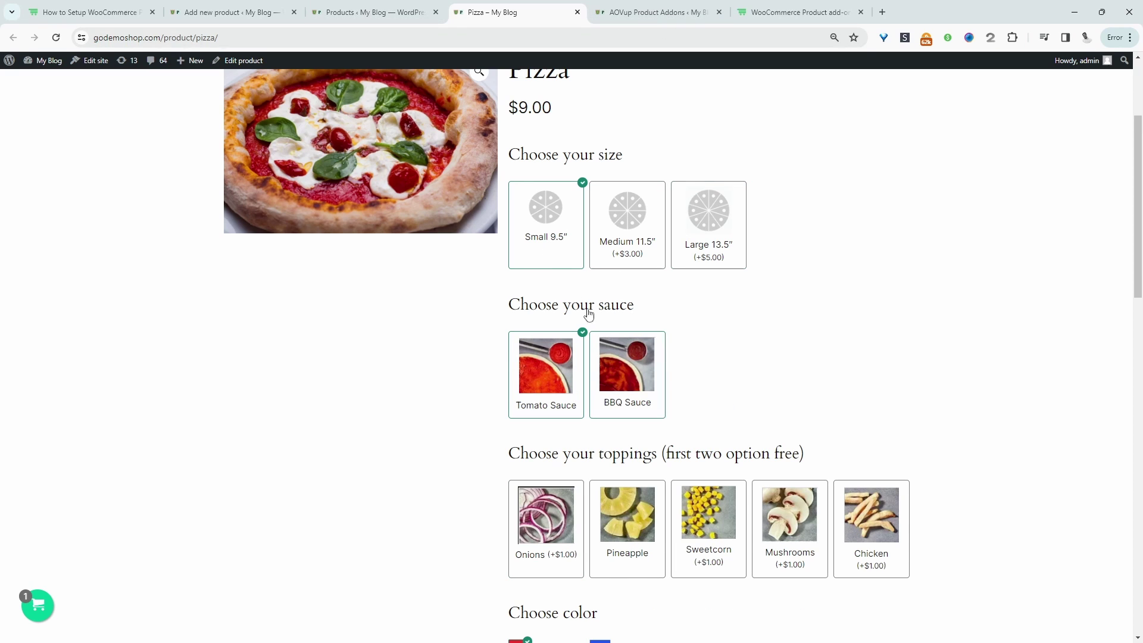
# Step: Give Choose your crust a conditional rule hiding it when Small 9.5" is Selected, and save
pyautogui.click(704, 15)
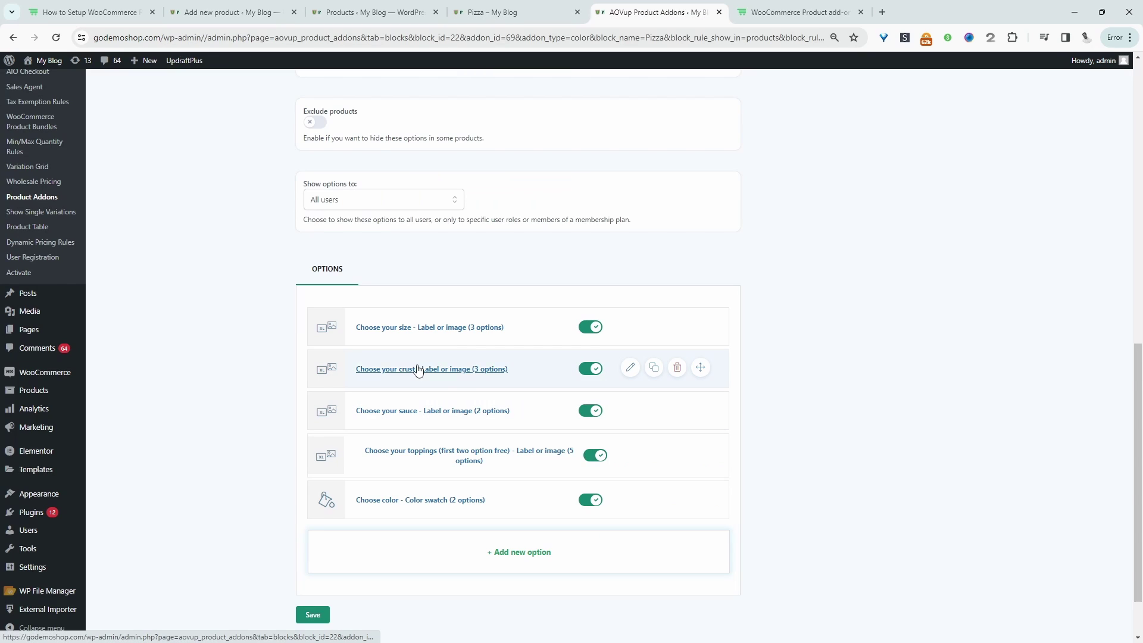
pyautogui.click(631, 368)
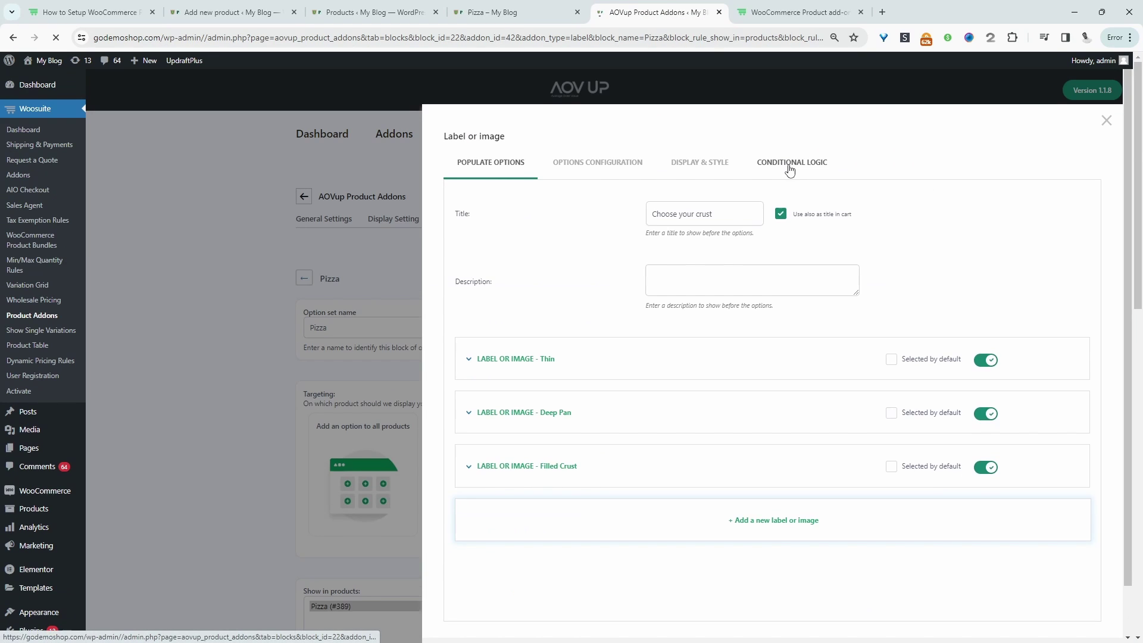
pyautogui.click(789, 169)
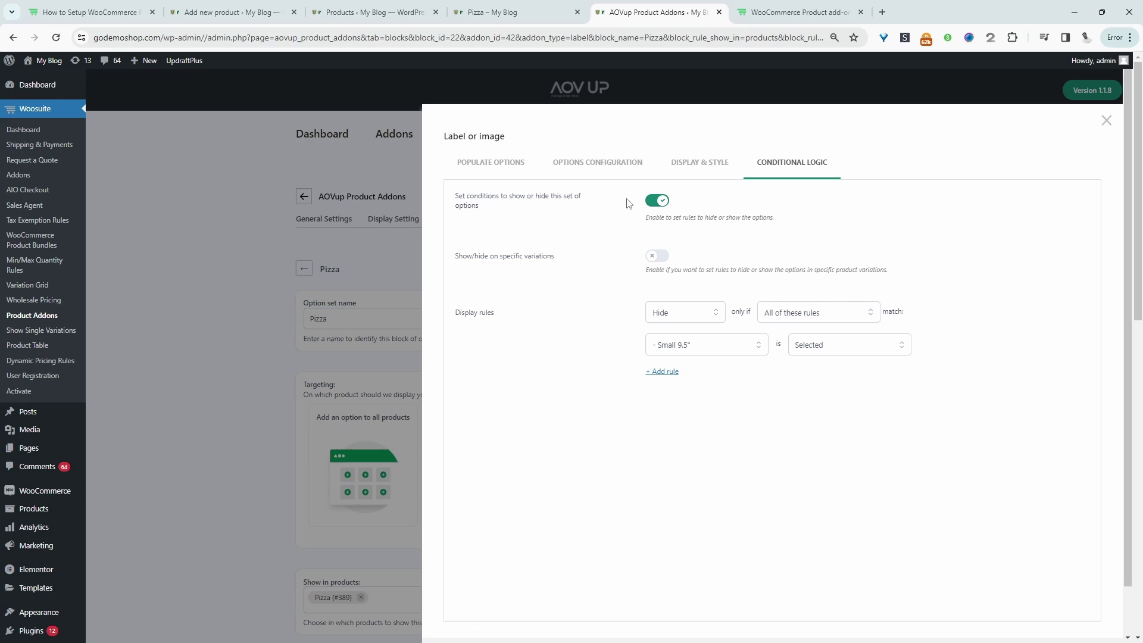
pyautogui.click(668, 202)
pyautogui.click(661, 200)
pyautogui.click(700, 355)
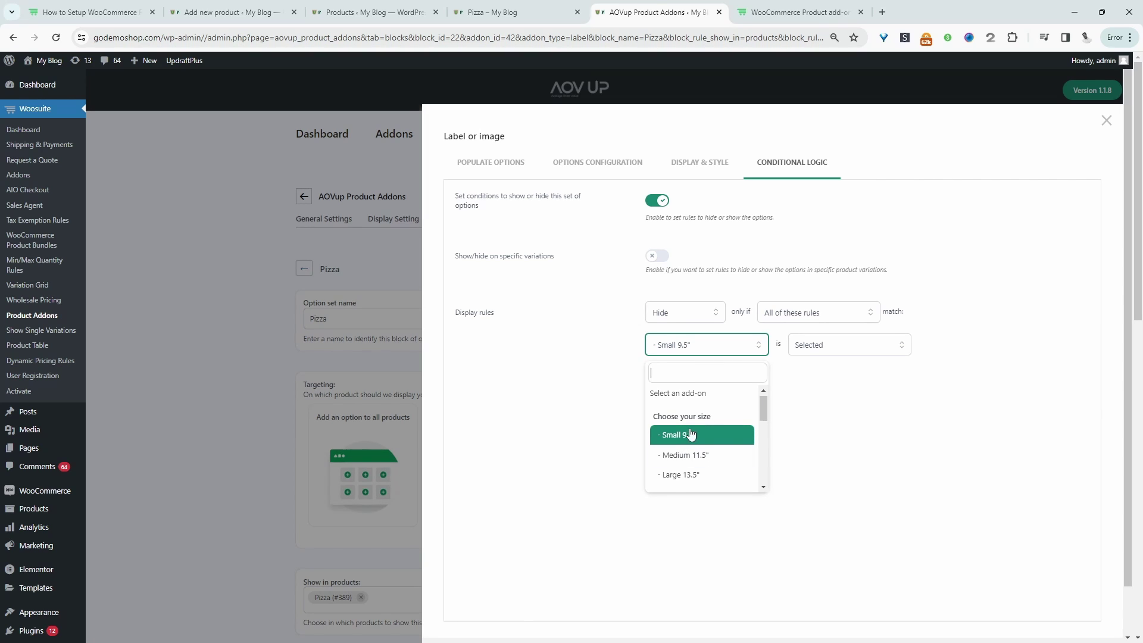
pyautogui.click(718, 432)
pyautogui.click(832, 350)
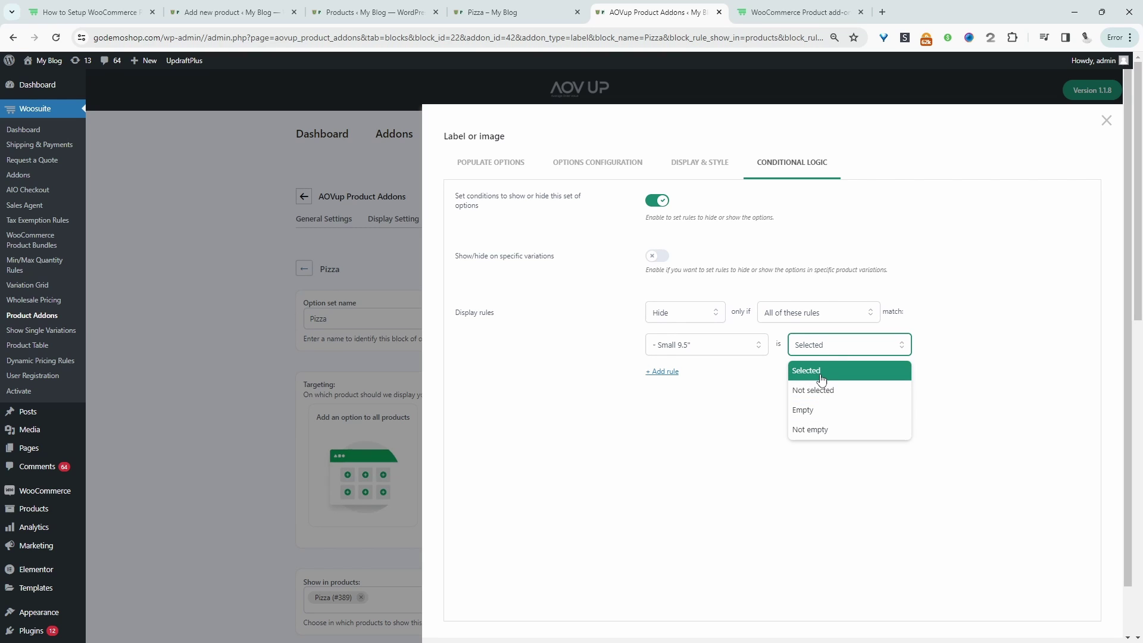
pyautogui.click(822, 372)
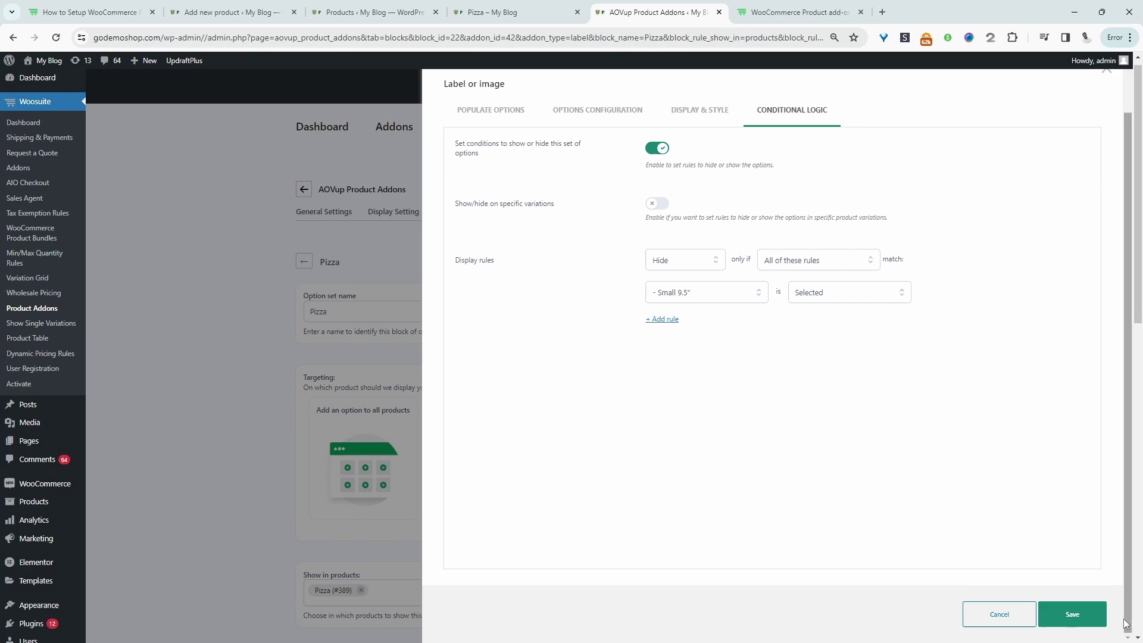
pyautogui.click(1069, 610)
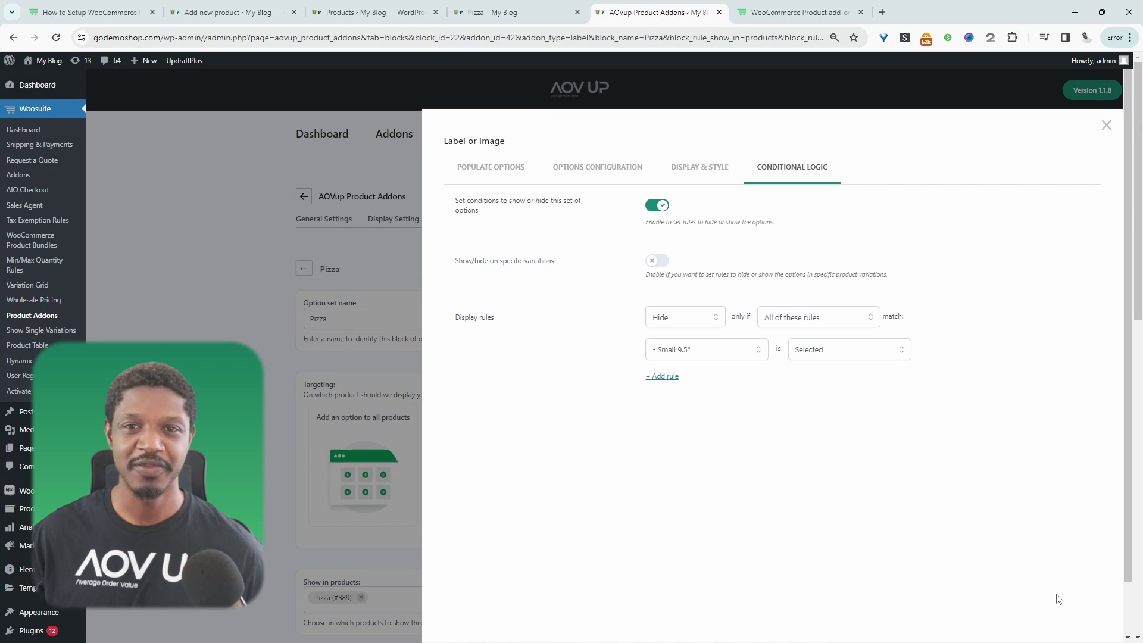